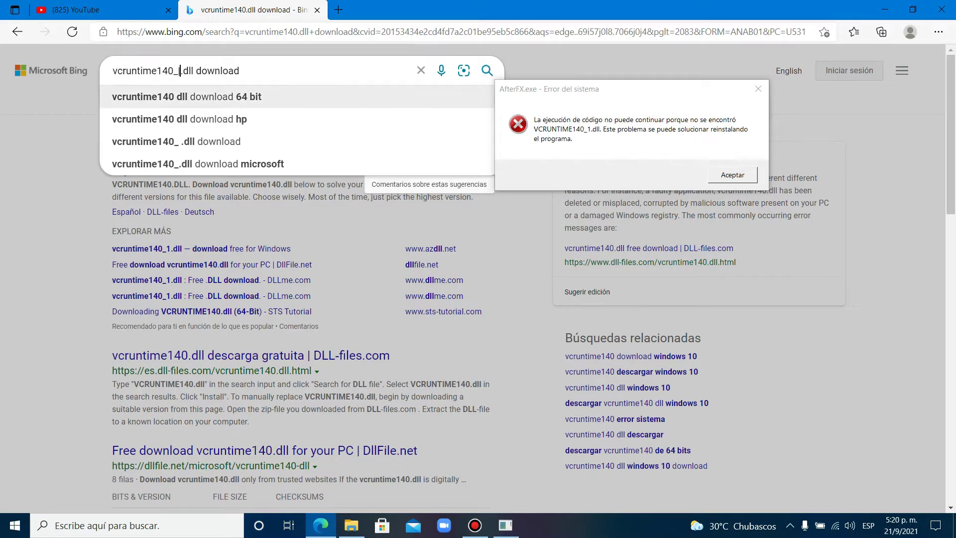
# - Search Bing for "vcruntime140_1.dll download" and open the DLL-files.com free download result
pyautogui.write('1')
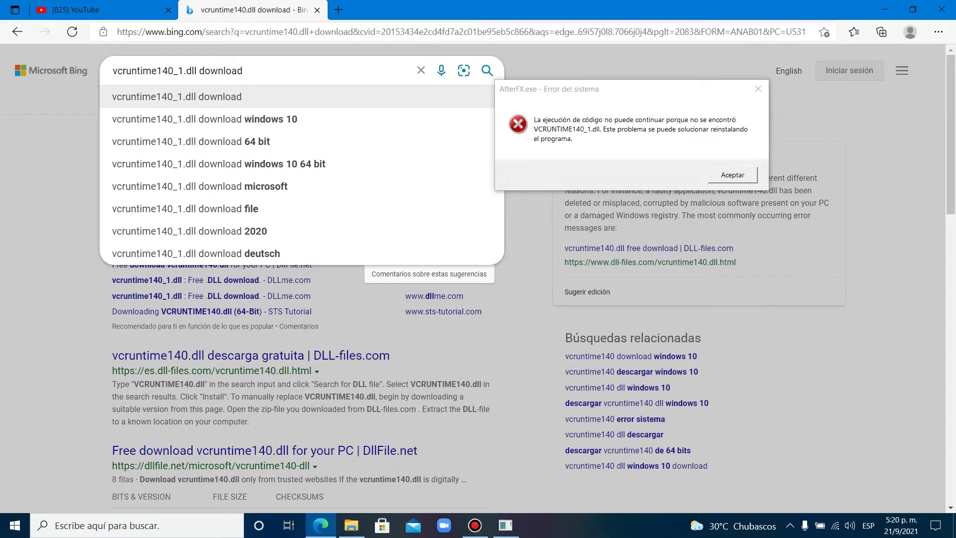
pyautogui.press('Return')
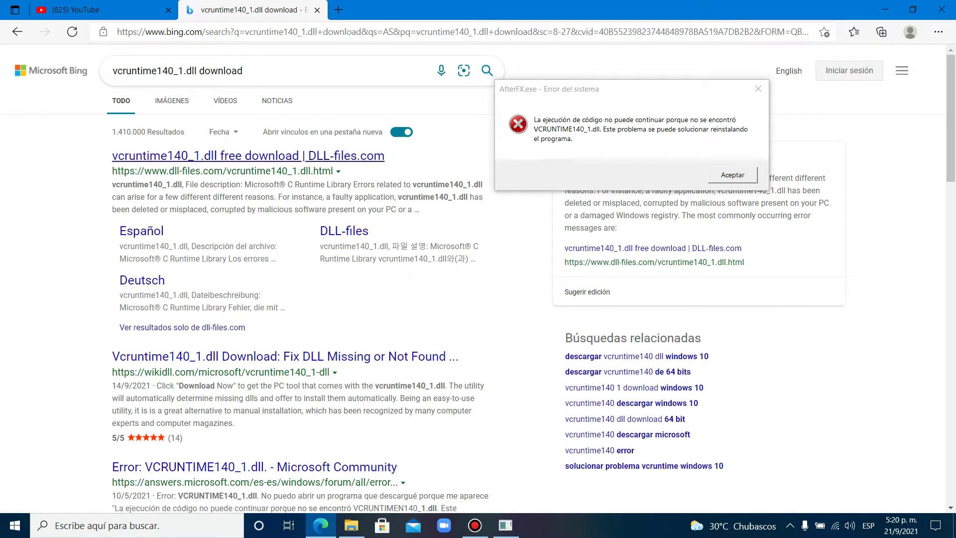
pyautogui.click(248, 156)
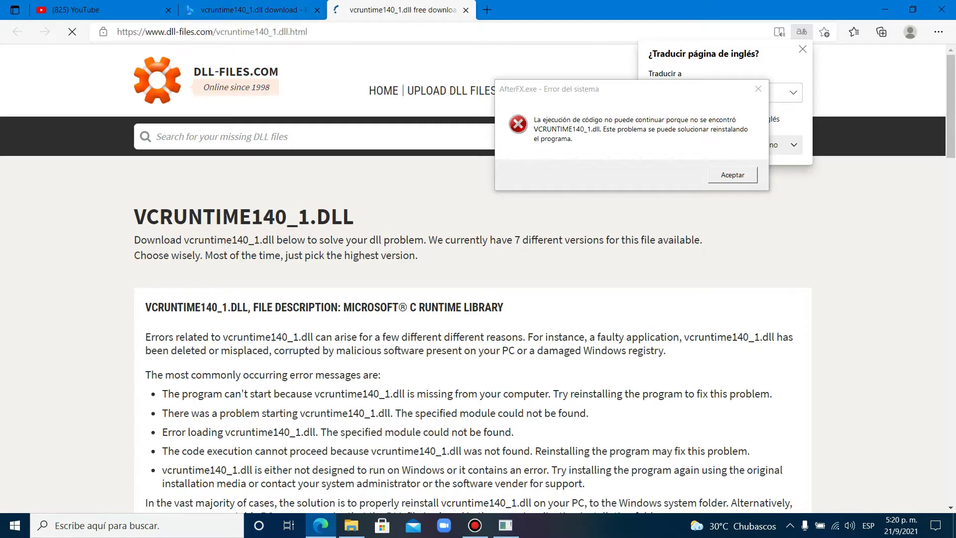
# - Move the system error message aside and download the 64-bit vcruntime140_1.dll zip, version 14.27.29111.0
pyautogui.moveTo(664, 88); pyautogui.dragTo(784, 208)
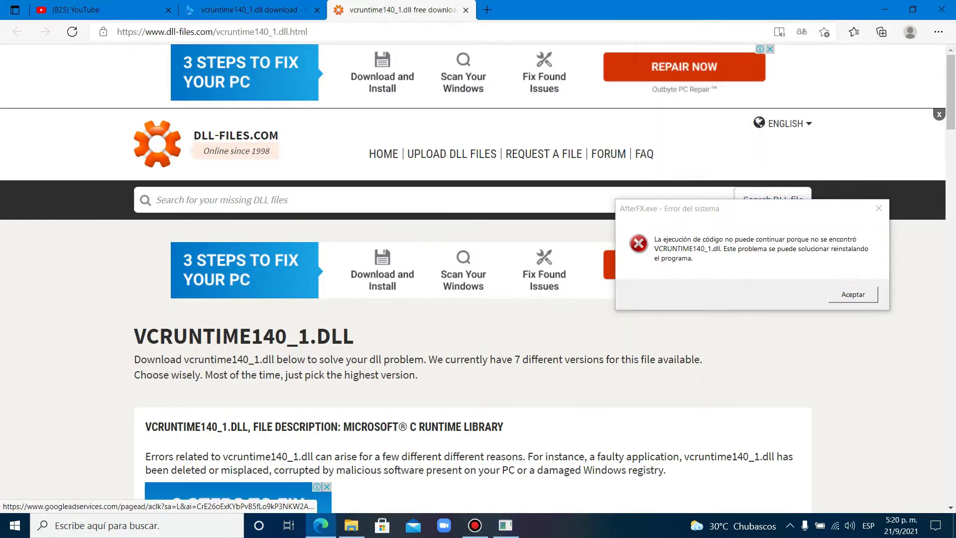
pyautogui.scroll(-5, 472, 309)
pyautogui.scroll(-9, 472, 309)
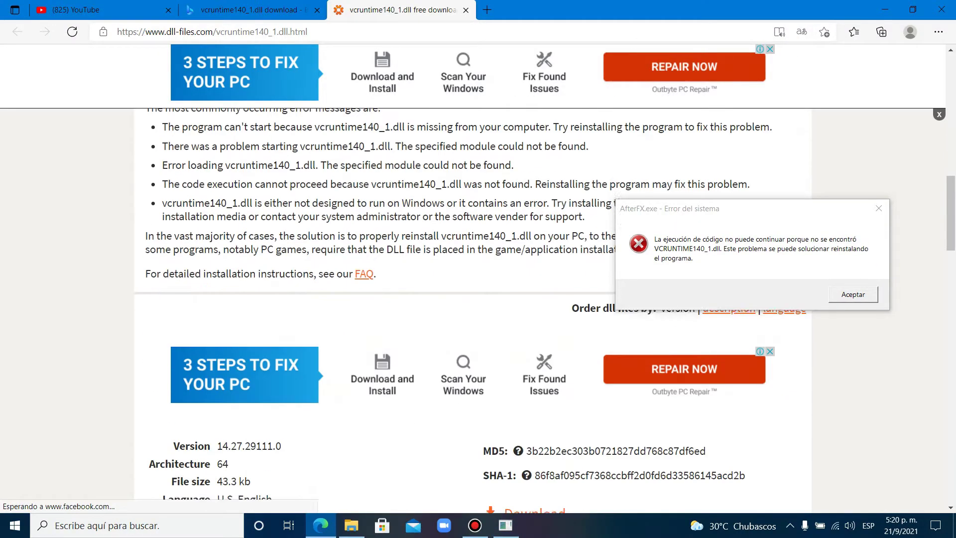
pyautogui.scroll(2, 472, 308)
pyautogui.scroll(-5, 472, 309)
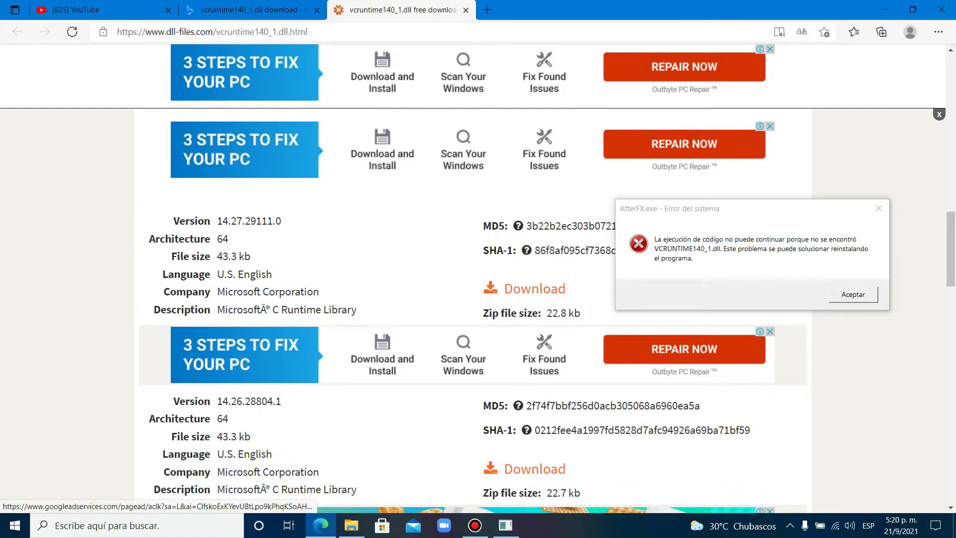
pyautogui.scroll(3, 477, 309)
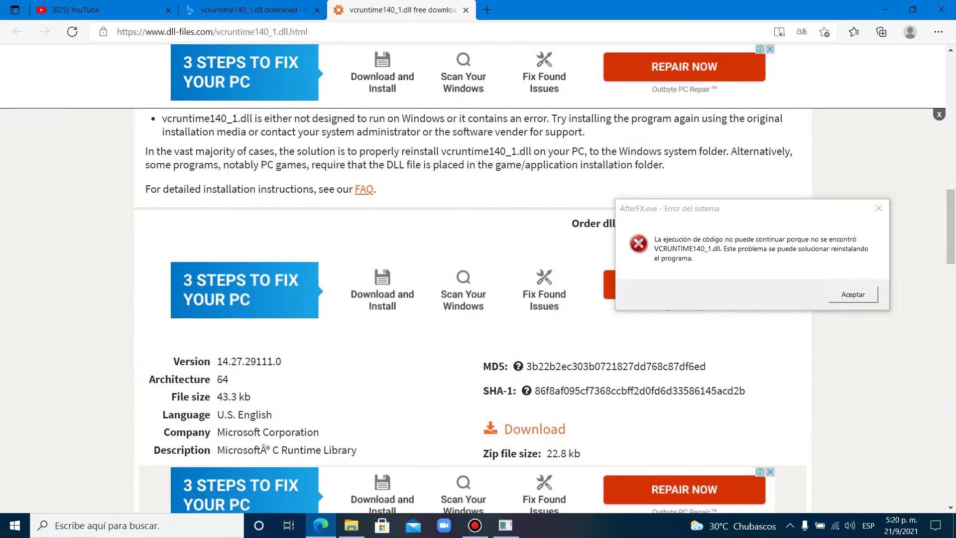
pyautogui.scroll(3, 478, 309)
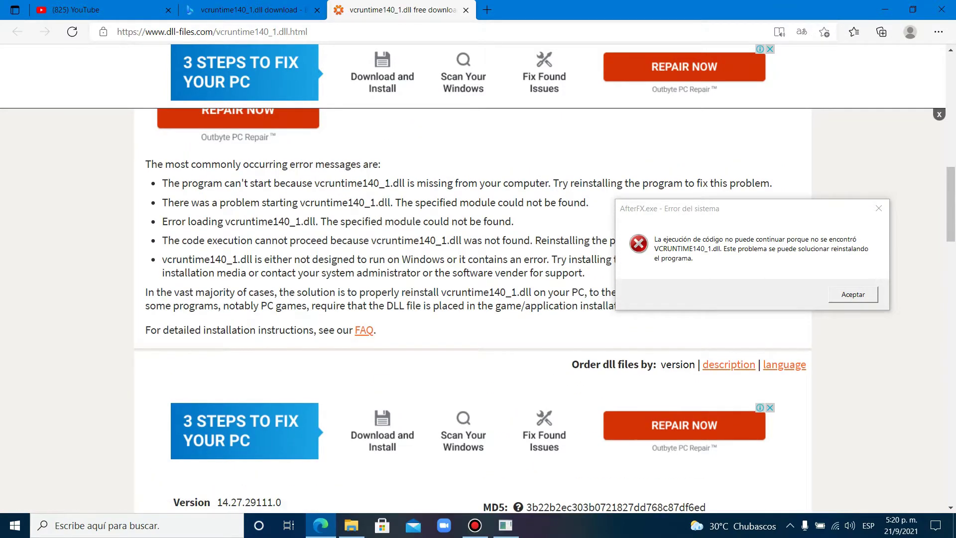
pyautogui.scroll(12, 477, 308)
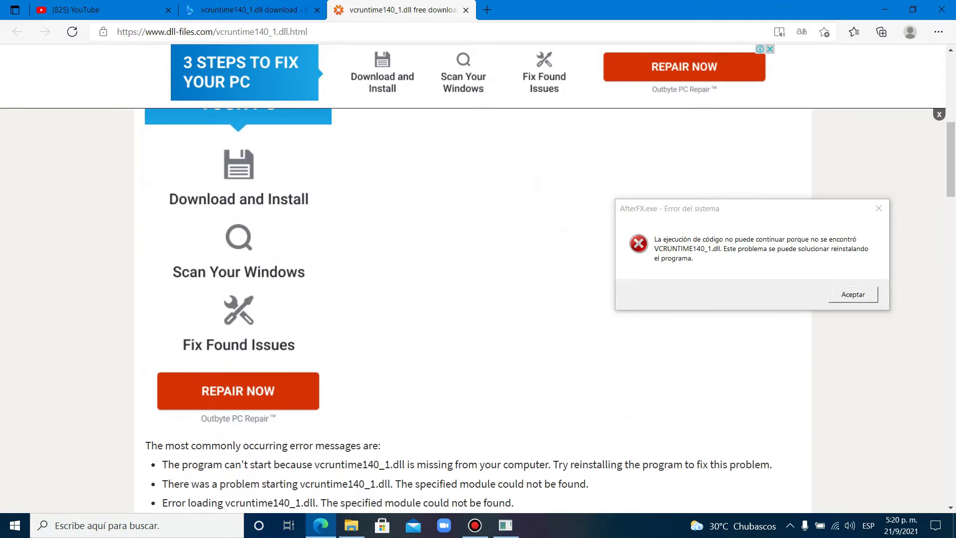
pyautogui.scroll(-5, 478, 309)
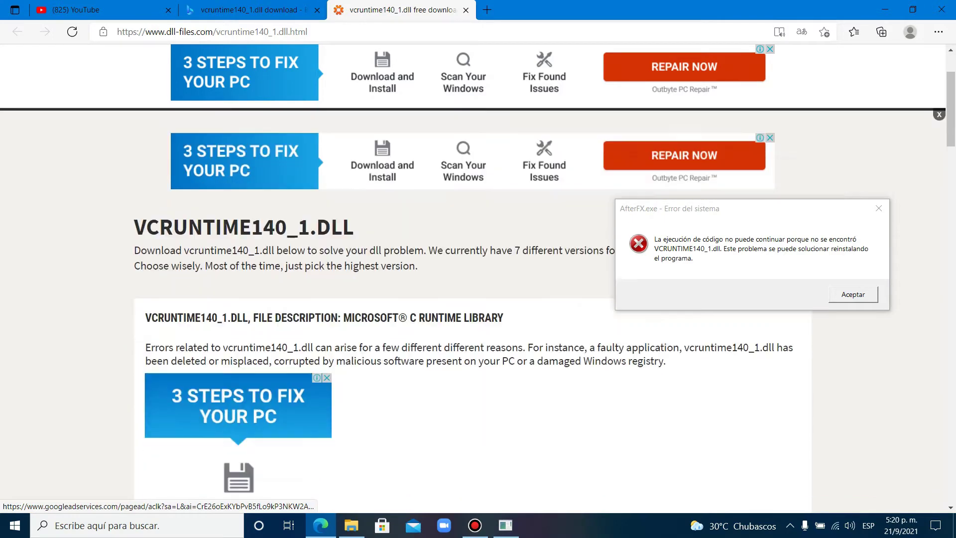
pyautogui.scroll(-5, 478, 309)
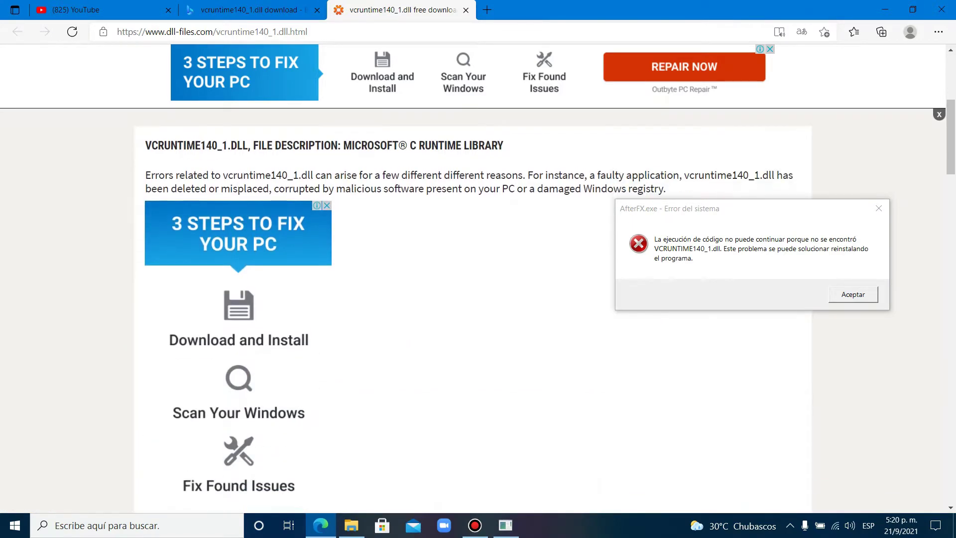
pyautogui.scroll(-7, 478, 309)
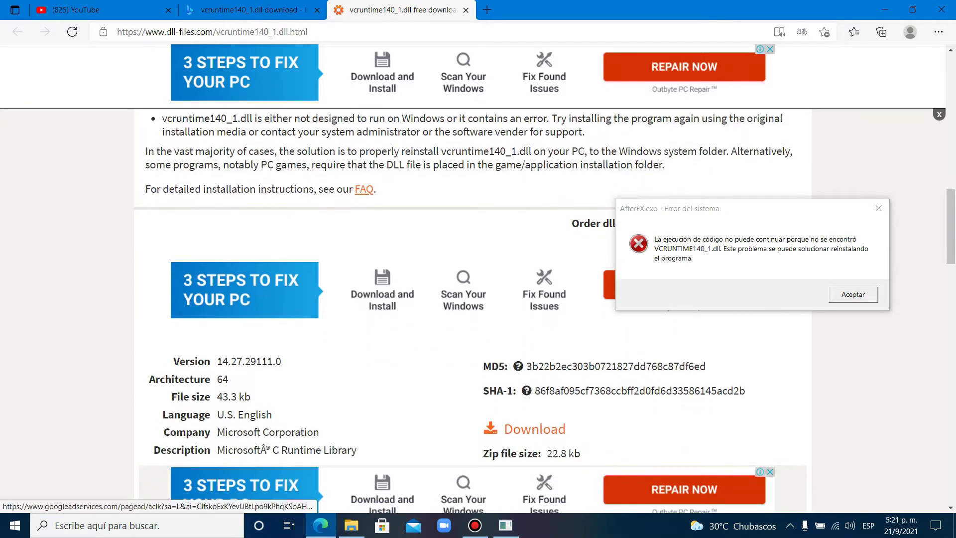
pyautogui.scroll(-1, 478, 309)
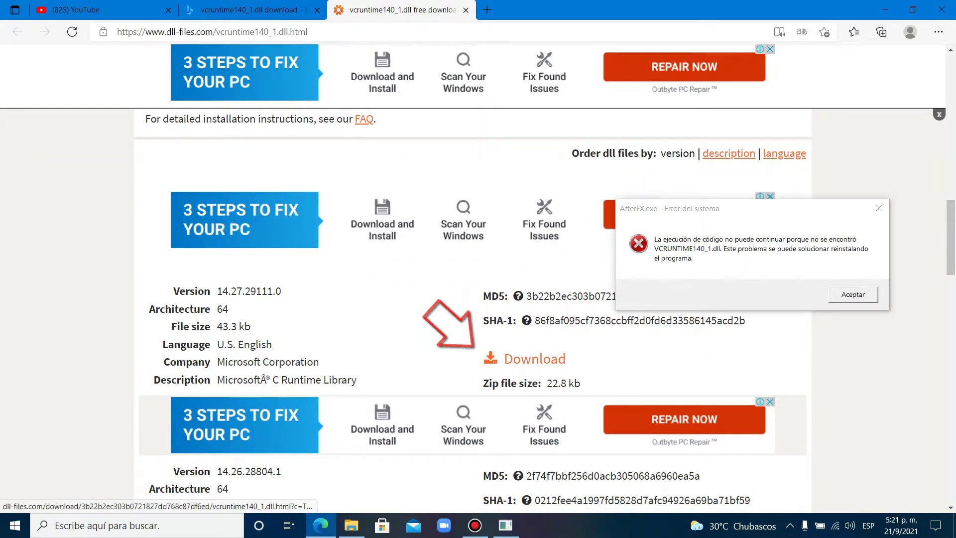
pyautogui.click(527, 358)
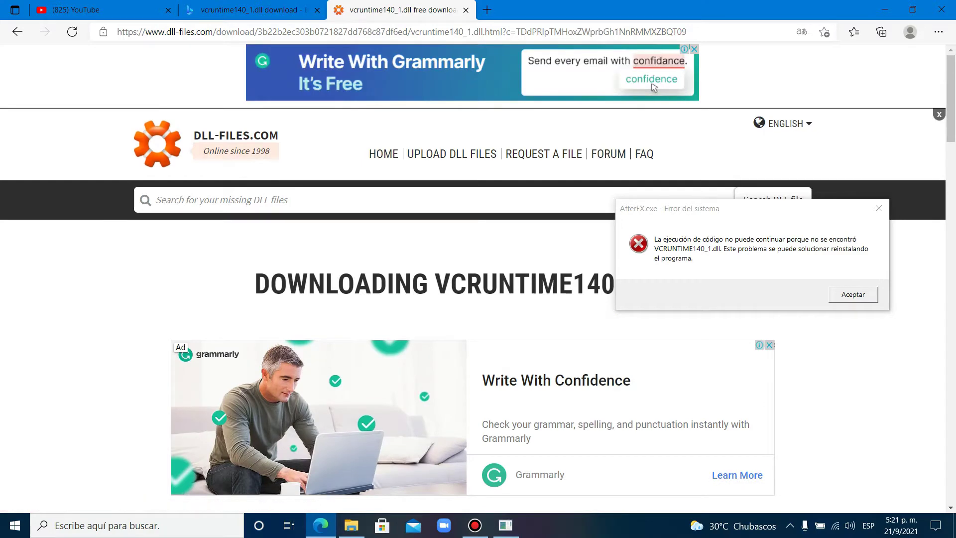
pyautogui.scroll(-10, 539, 299)
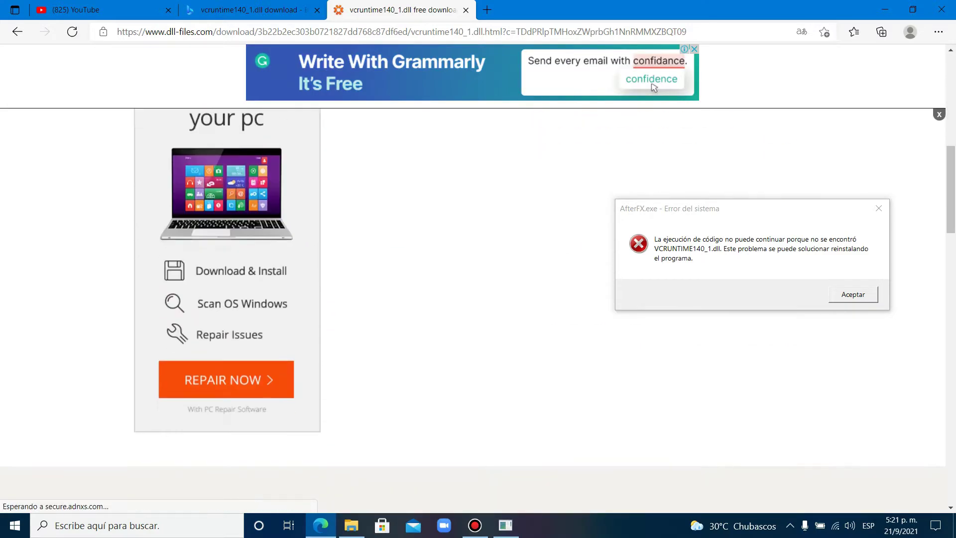
pyautogui.scroll(3, 473, 298)
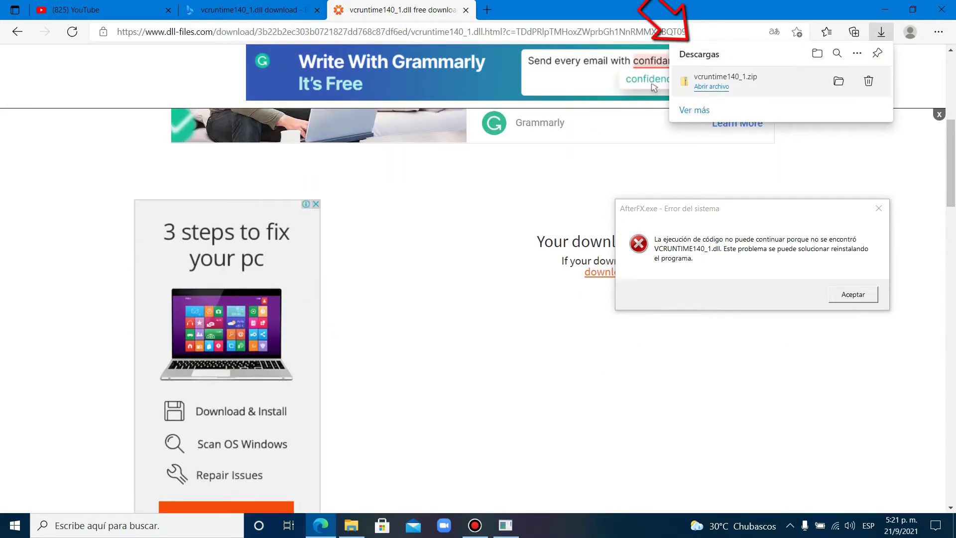
# - Place the downloaded vcruntime140_1.zip on the desktop and extract it to the default vcruntime140_1 folder there
pyautogui.moveTo(725, 81); pyautogui.dragTo(568, 22)
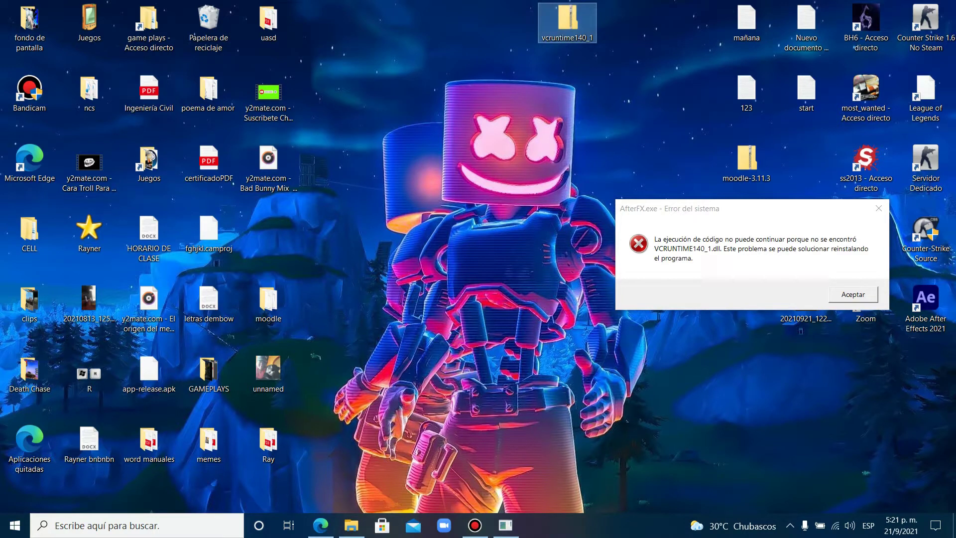
pyautogui.rightClick(566, 26)
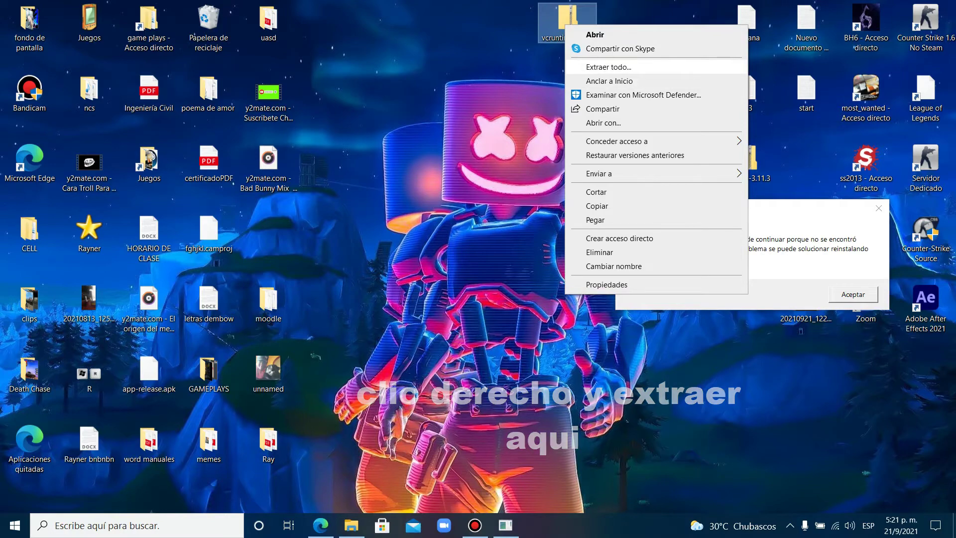
pyautogui.click(608, 67)
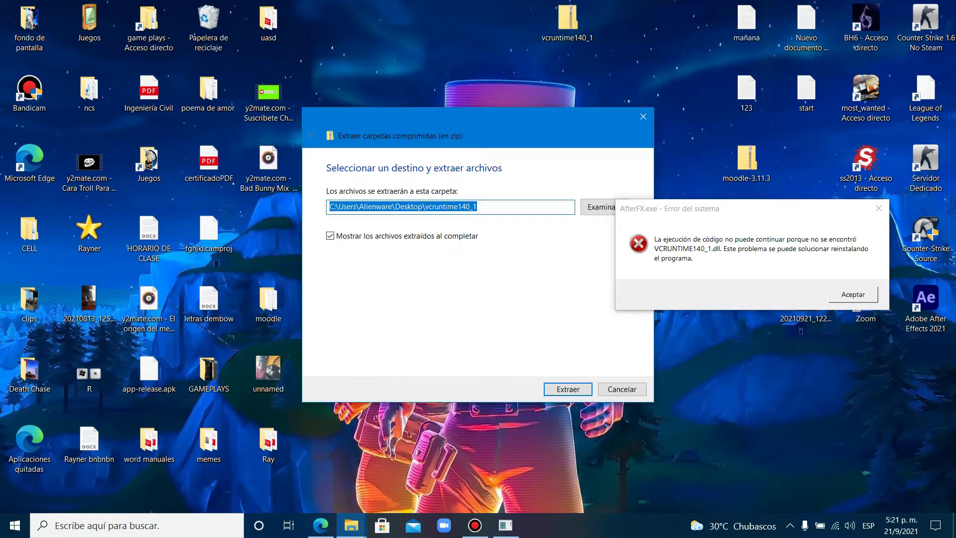
pyautogui.press('Return')
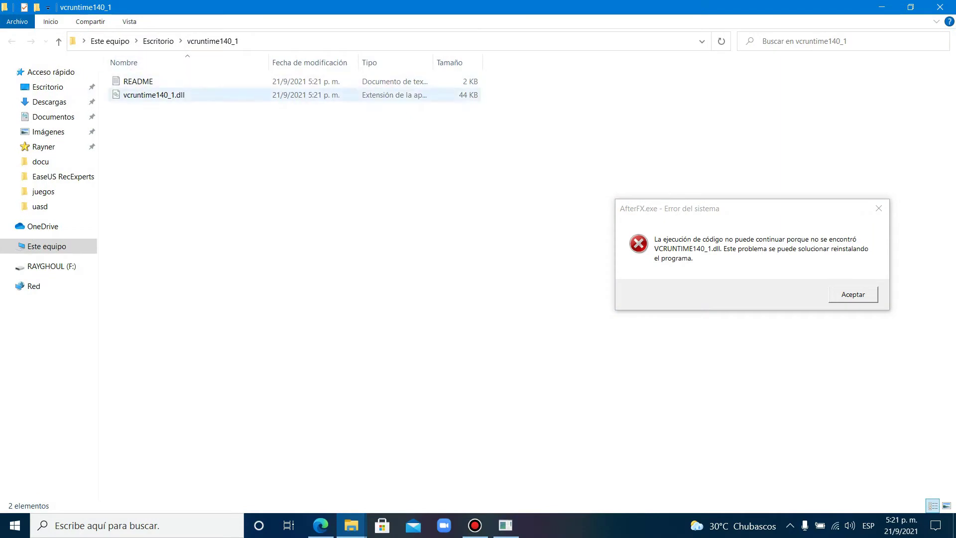
# - Copy vcruntime140_1.dll from the extracted folder and close the folder window
pyautogui.click(154, 95)
pyautogui.rightClick(181, 92)
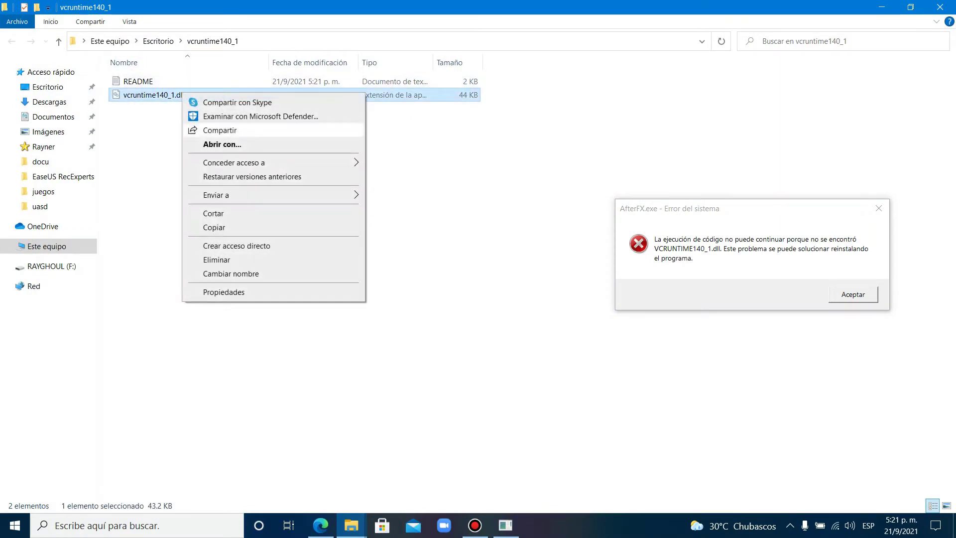
pyautogui.click(214, 227)
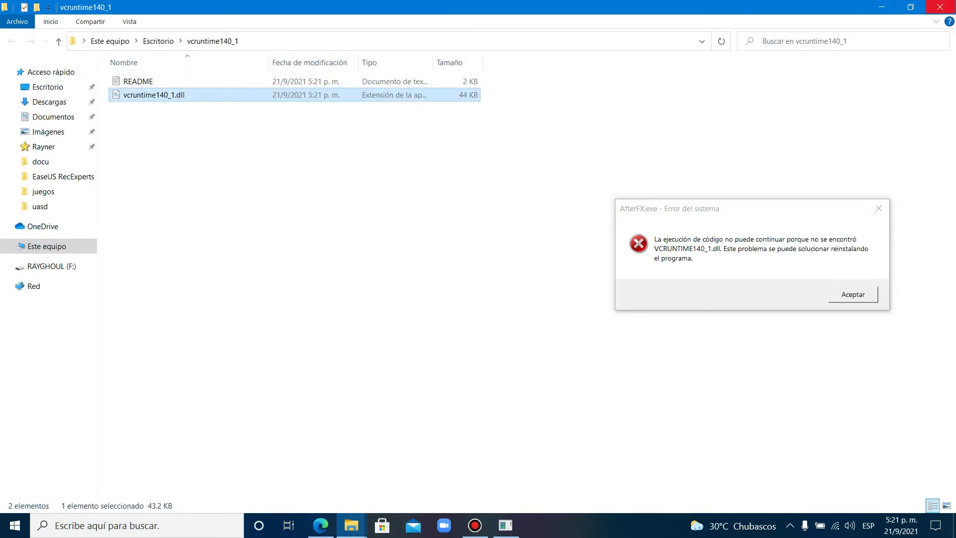
pyautogui.click(939, 7)
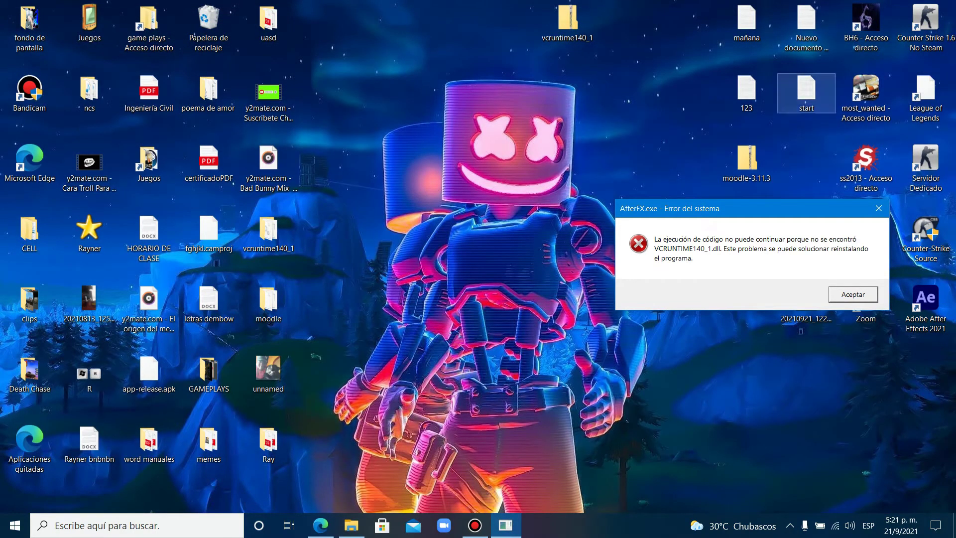
pyautogui.moveTo(746, 207); pyautogui.dragTo(504, 140)
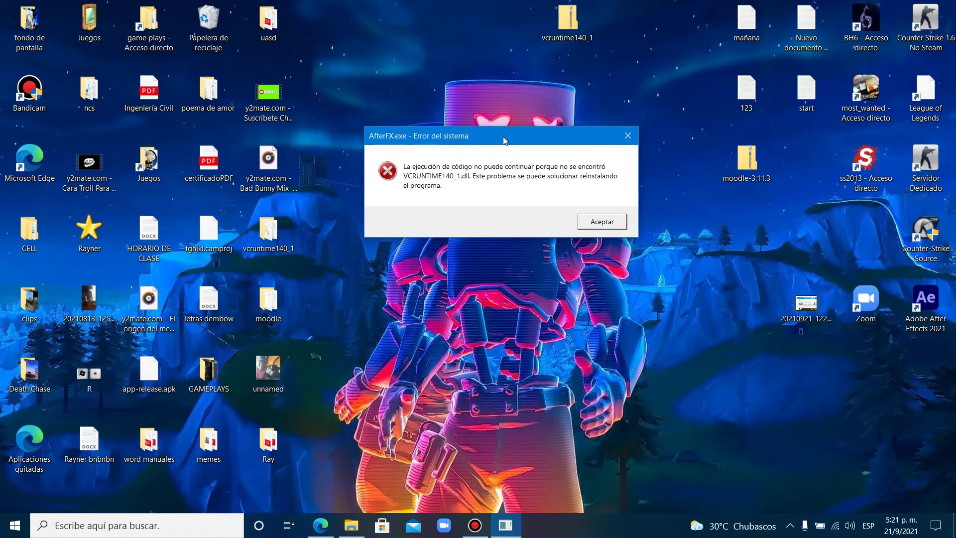
pyautogui.doubleClick(267, 229)
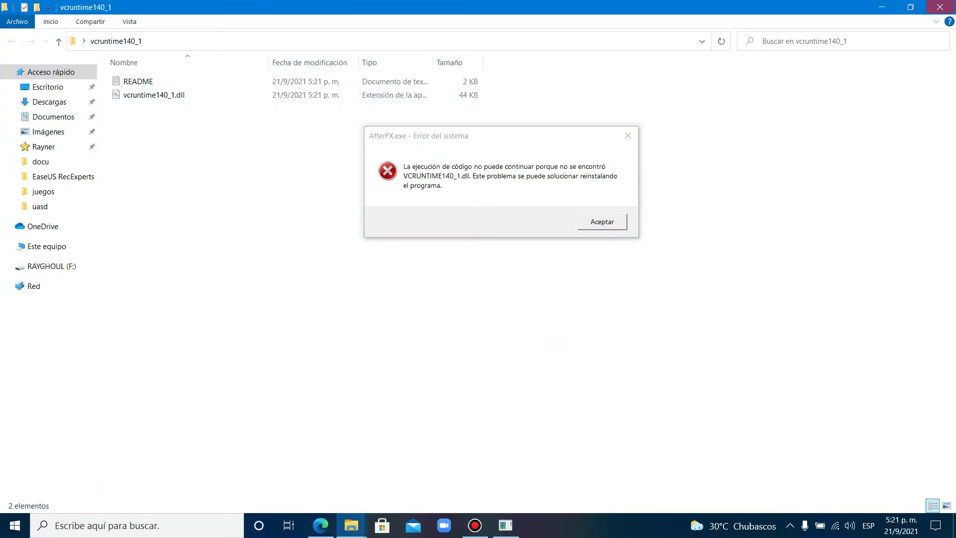
pyautogui.click(881, 7)
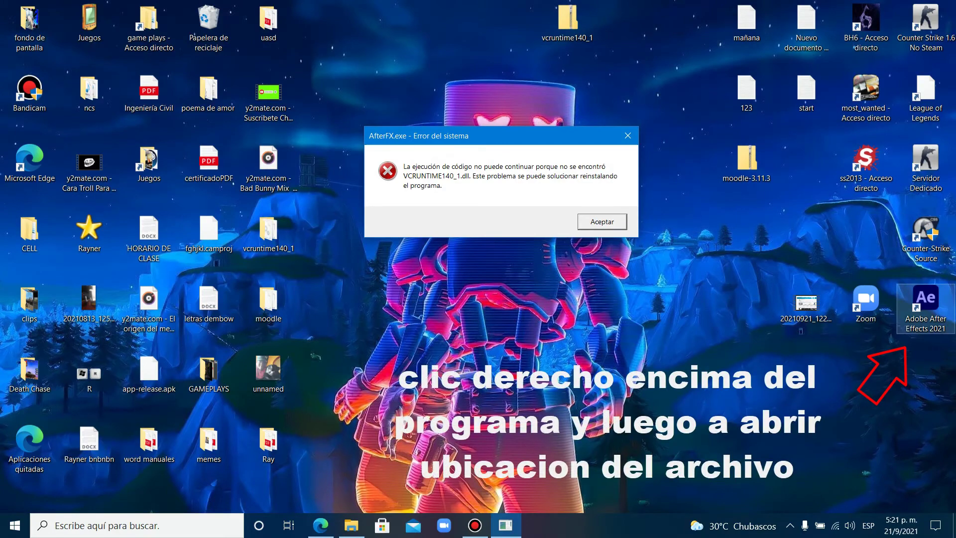
# - Open the file location of the Adobe After Effects 2021 desktop shortcut
pyautogui.rightClick(924, 308)
pyautogui.rightClick(925, 299)
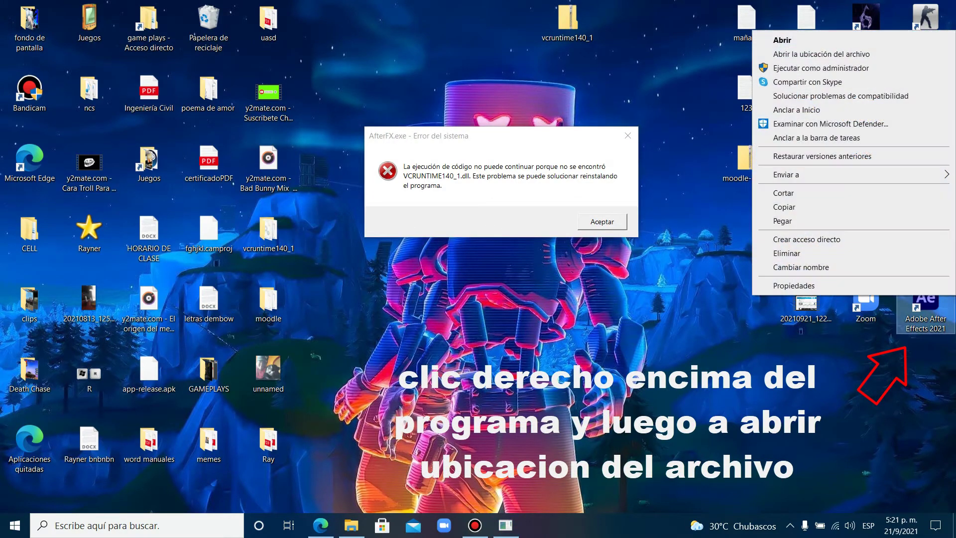
pyautogui.click(817, 54)
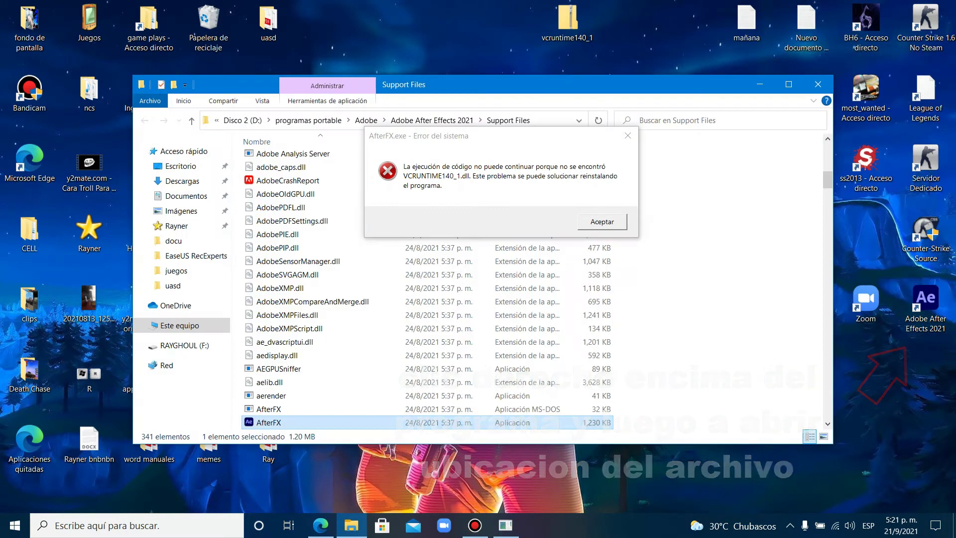
# - Paste the copied vcruntime140_1.dll into the After Effects Support Files folder and dismiss the VCRUNTIME140_1.dll error message
pyautogui.moveTo(586, 143); pyautogui.dragTo(631, 28)
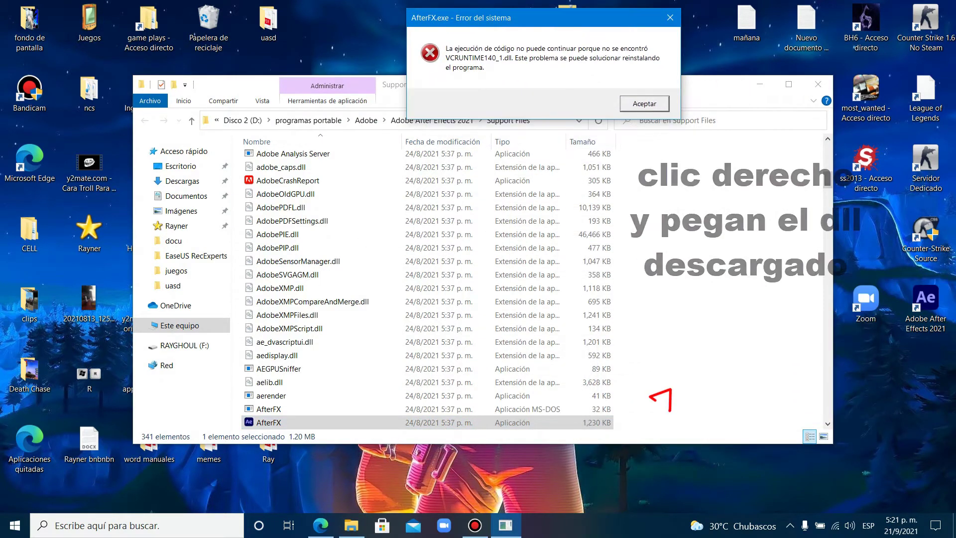
pyautogui.rightClick(680, 293)
pyautogui.click(710, 381)
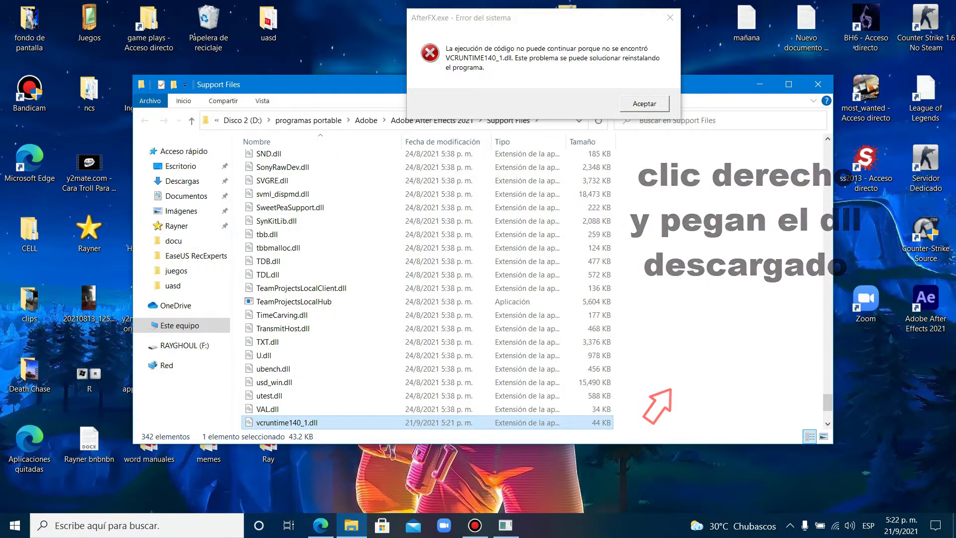
pyautogui.click(644, 104)
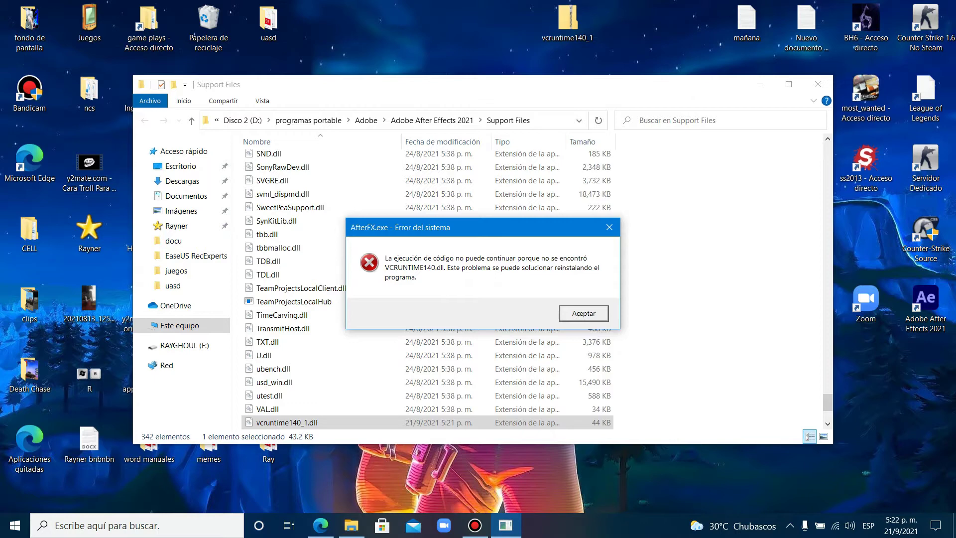
# - Switch to Edge and change the Bing search to "vcruntime140.dll download"
pyautogui.click(320, 525)
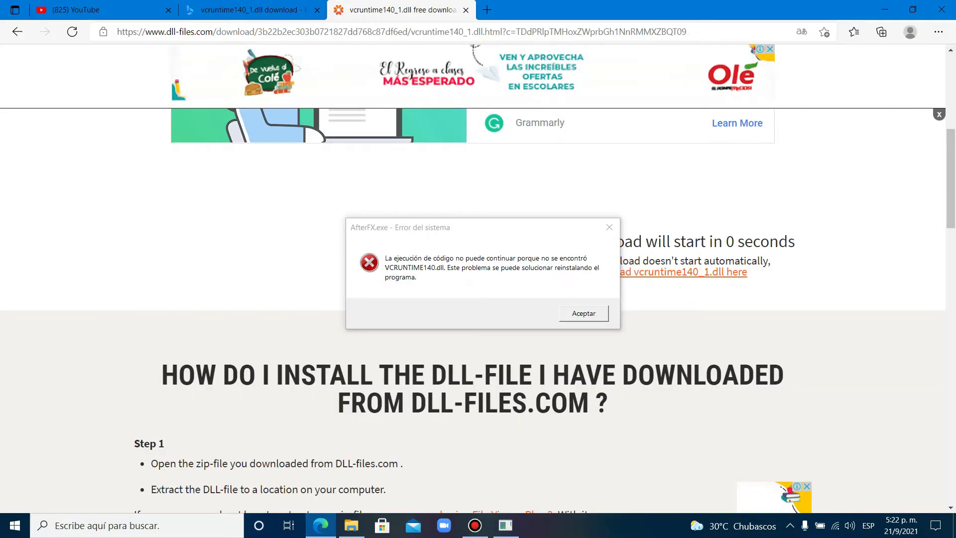
pyautogui.click(253, 9)
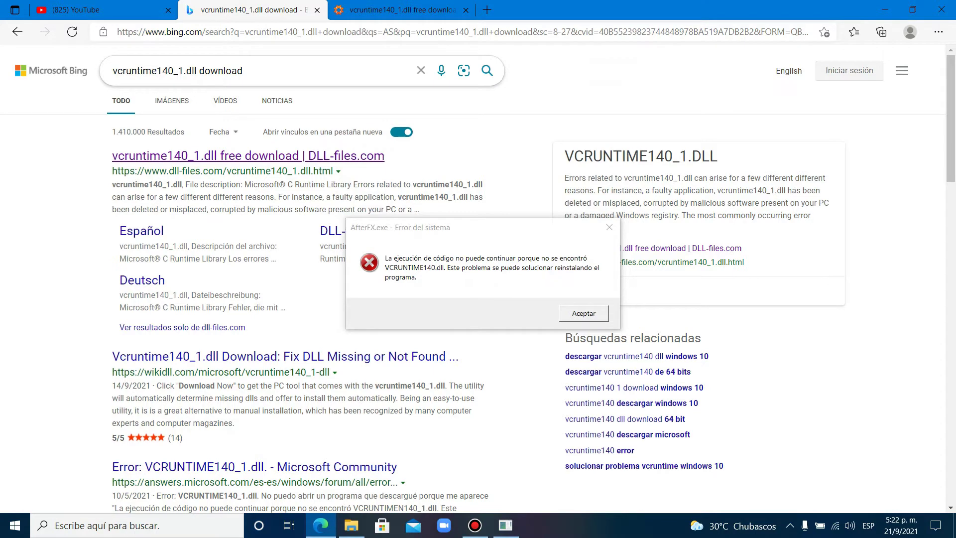
pyautogui.click(183, 71)
pyautogui.press('BackSpace')
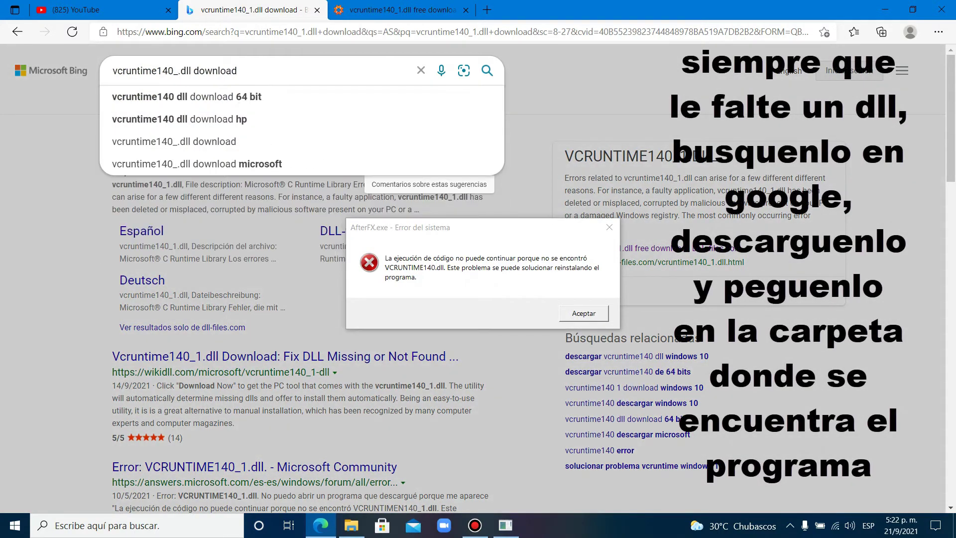
pyautogui.press('BackSpace')
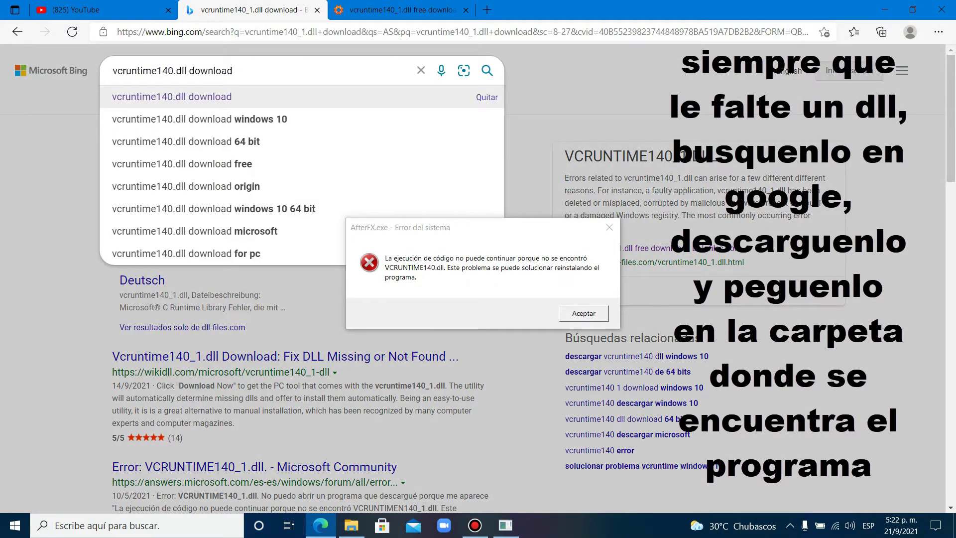
pyautogui.press('Return')
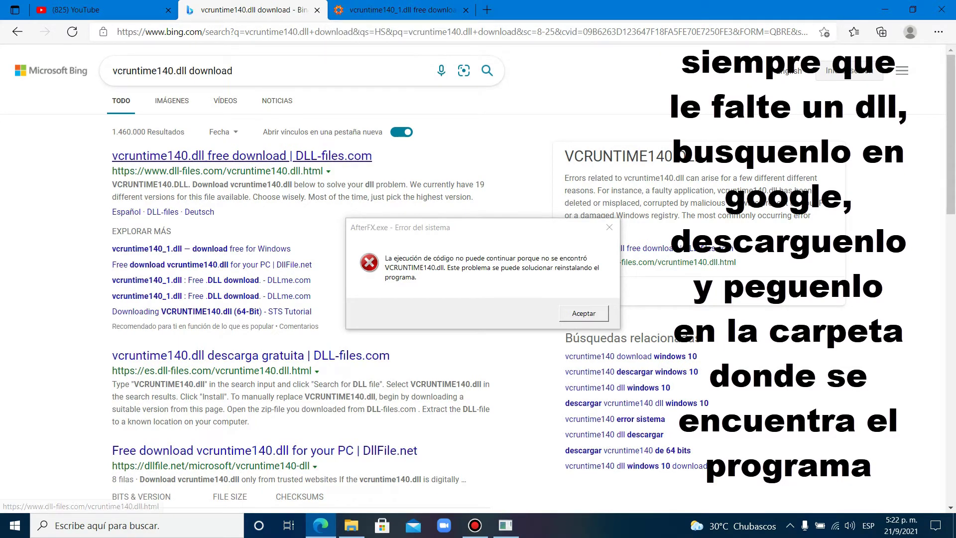
# - Open the DLL-files.com result for vcruntime140.dll and download the 32-bit version 14.28.29304.1
pyautogui.moveTo(331, 156); pyautogui.dragTo(485, 10)
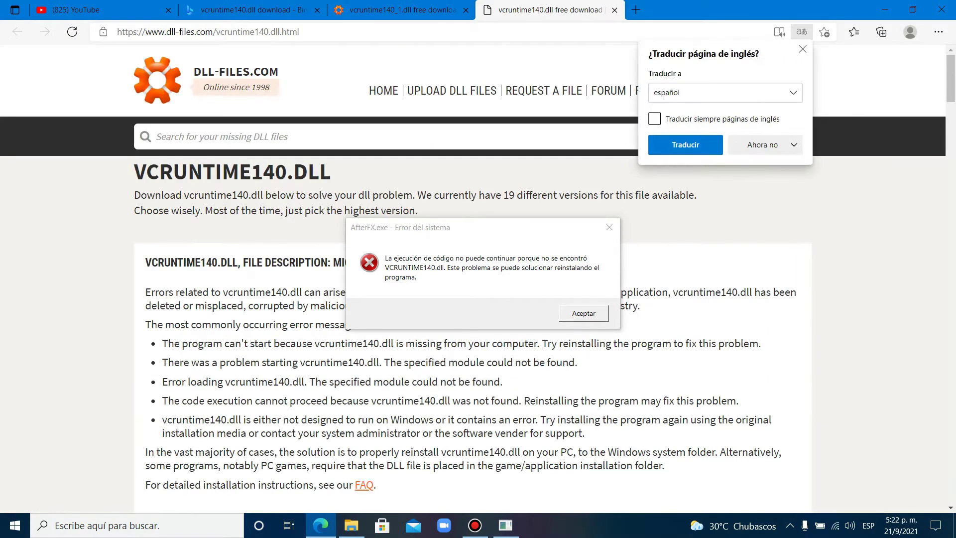
pyautogui.scroll(-15, 473, 279)
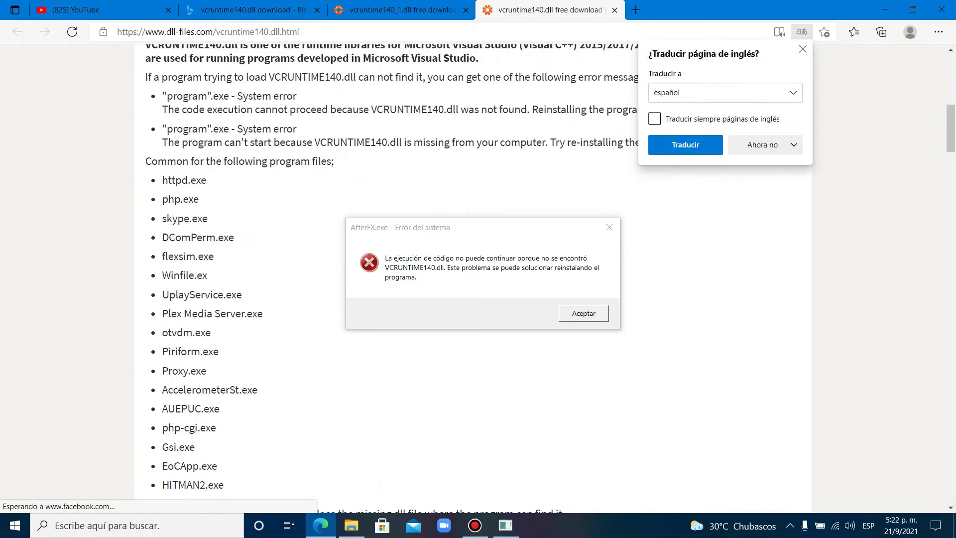
pyautogui.scroll(-15, 473, 279)
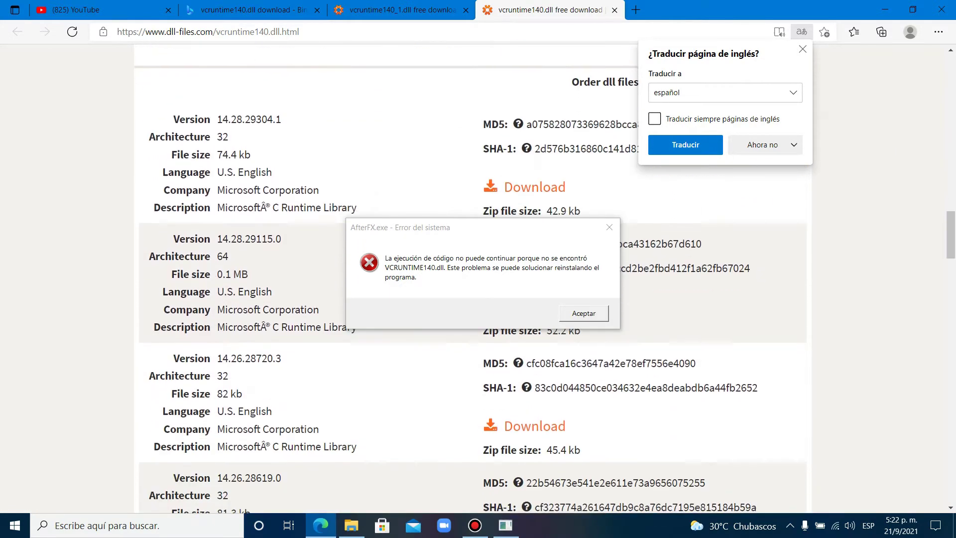
pyautogui.scroll(-2, 473, 278)
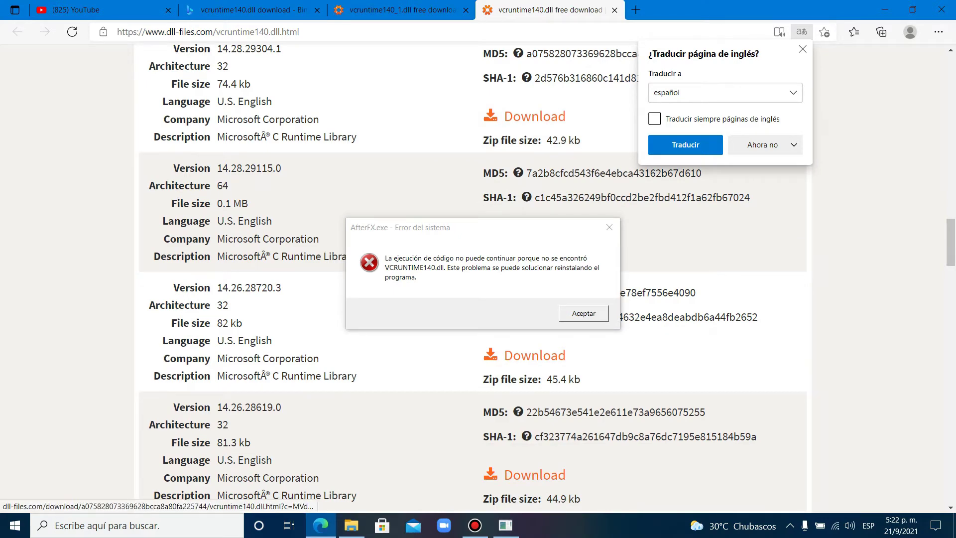
pyautogui.scroll(2, 477, 279)
pyautogui.click(534, 185)
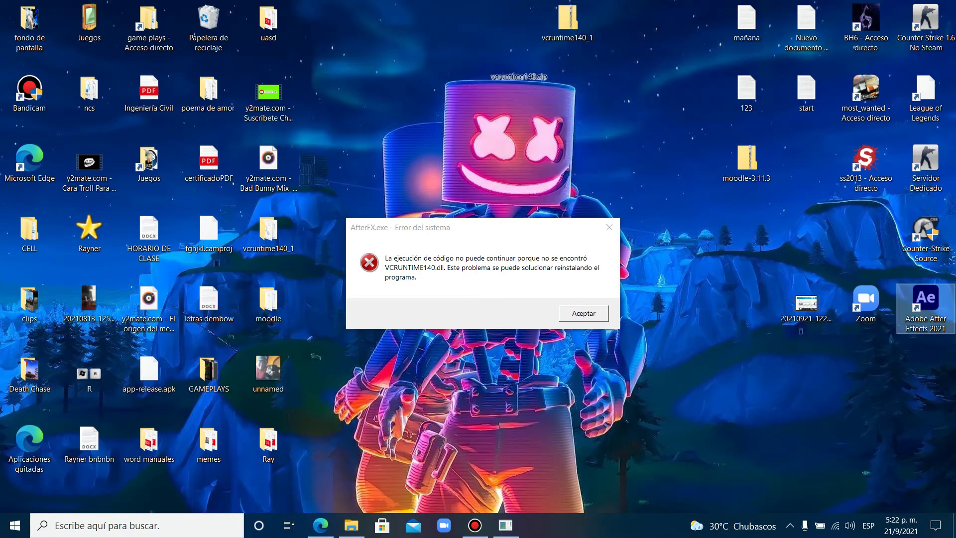
# - Extract the downloaded vcruntime140.zip on the desktop to its default vcruntime140 folder
pyautogui.rightClick(518, 92)
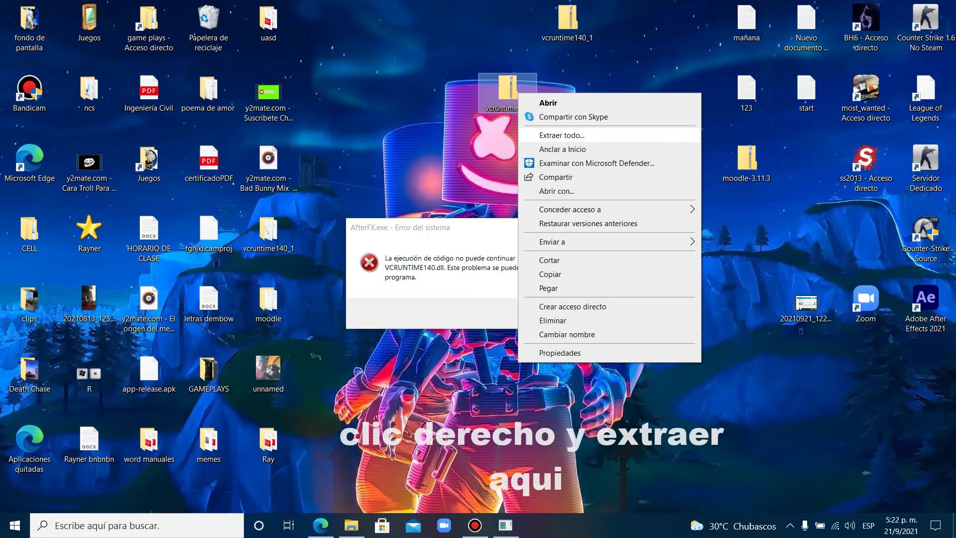
pyautogui.click(561, 135)
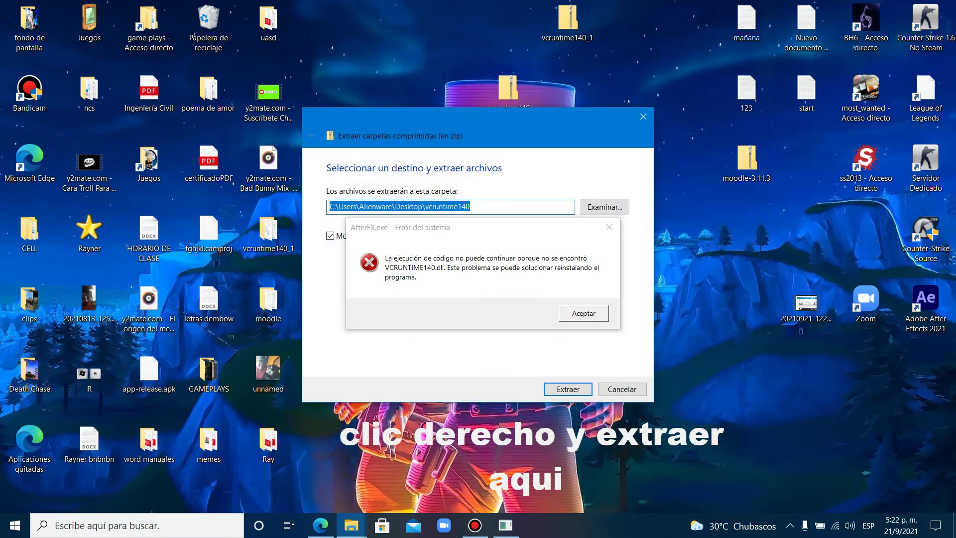
pyautogui.click(567, 389)
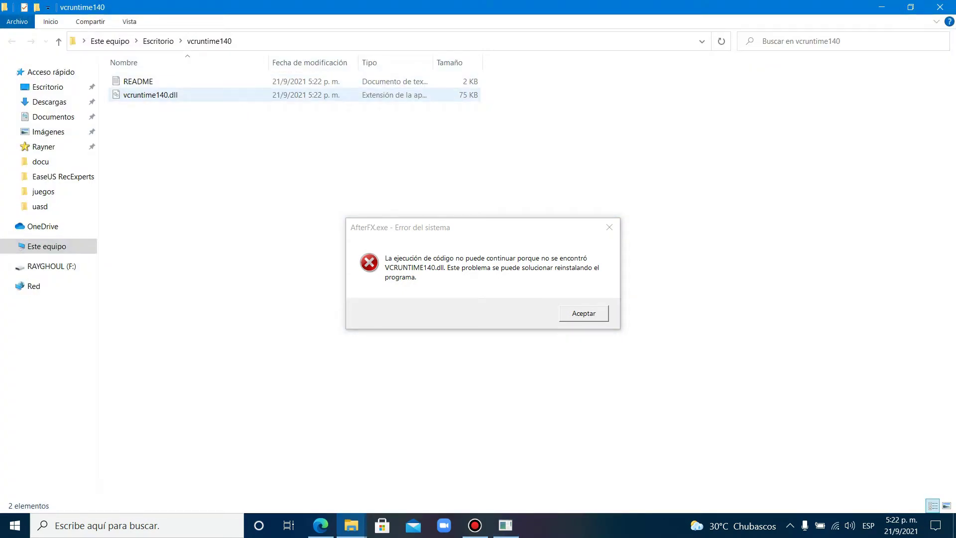
# - Copy vcruntime140.dll from the extracted folder and close the folder window
pyautogui.click(150, 95)
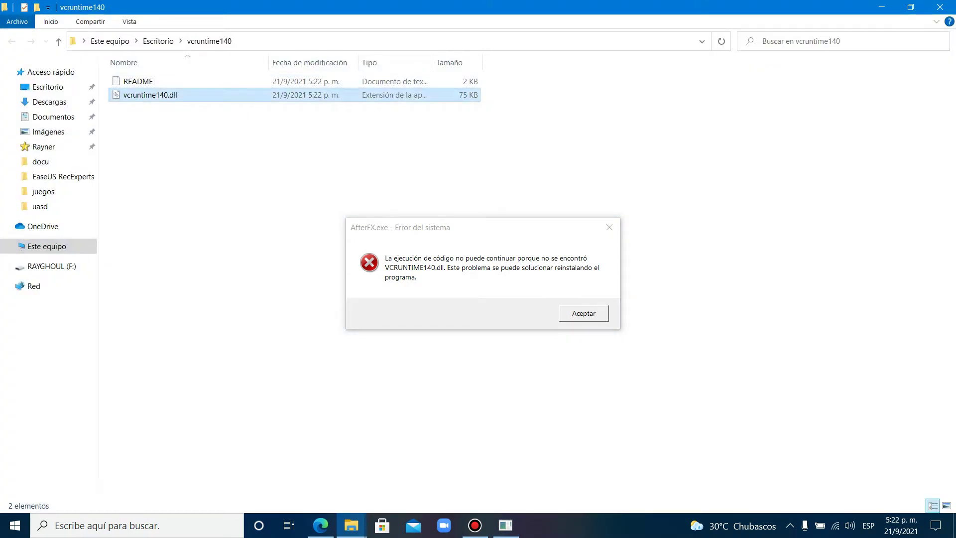
pyautogui.rightClick(172, 95)
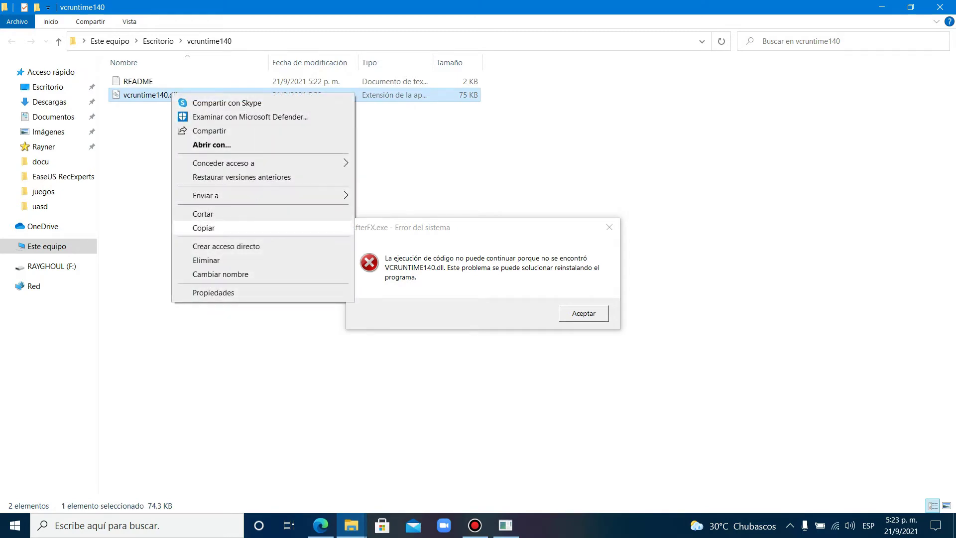
pyautogui.click(204, 228)
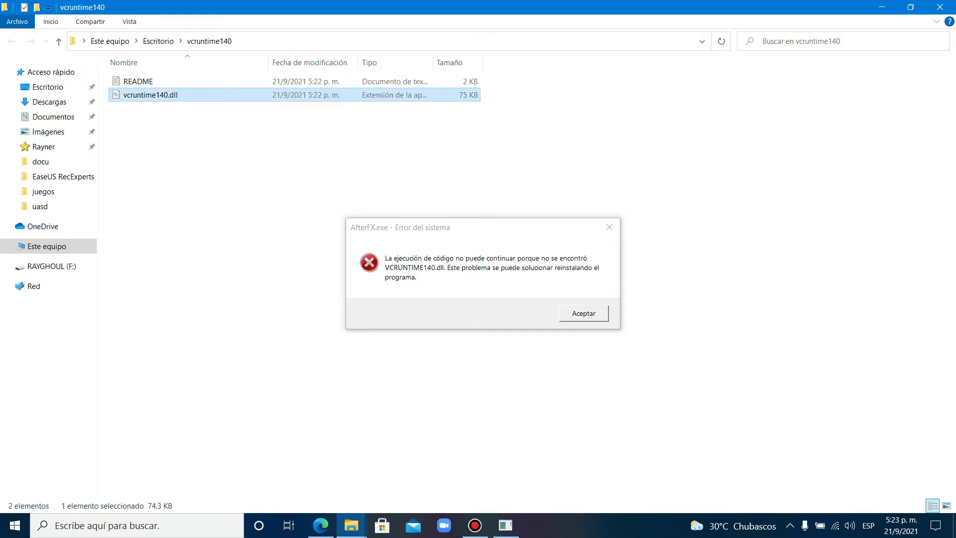
pyautogui.click(940, 7)
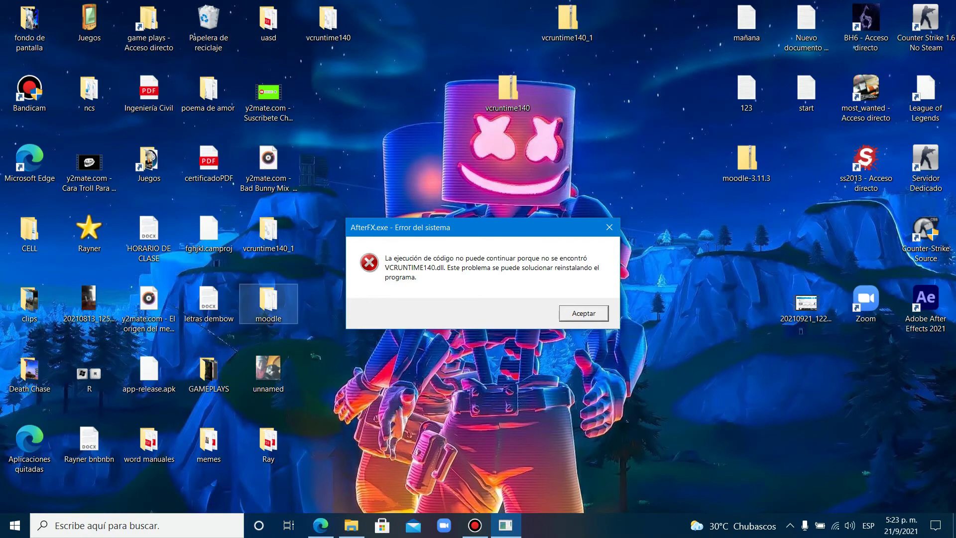
# - Move the vcruntime140_1 and vcruntime140 folders on the desktop into one column, with vcruntime140 above
pyautogui.moveTo(268, 229); pyautogui.dragTo(387, 91)
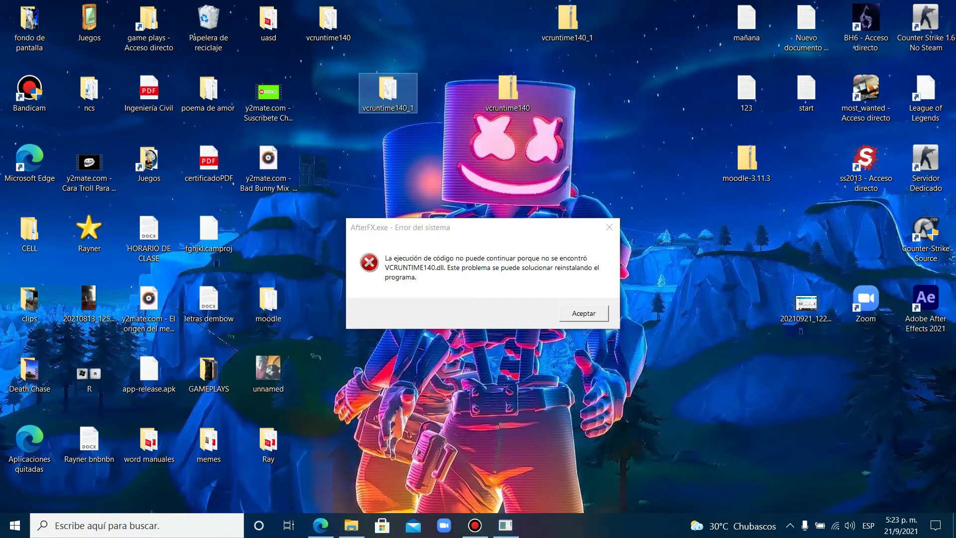
pyautogui.click(328, 22)
pyautogui.moveTo(328, 22); pyautogui.dragTo(388, 22)
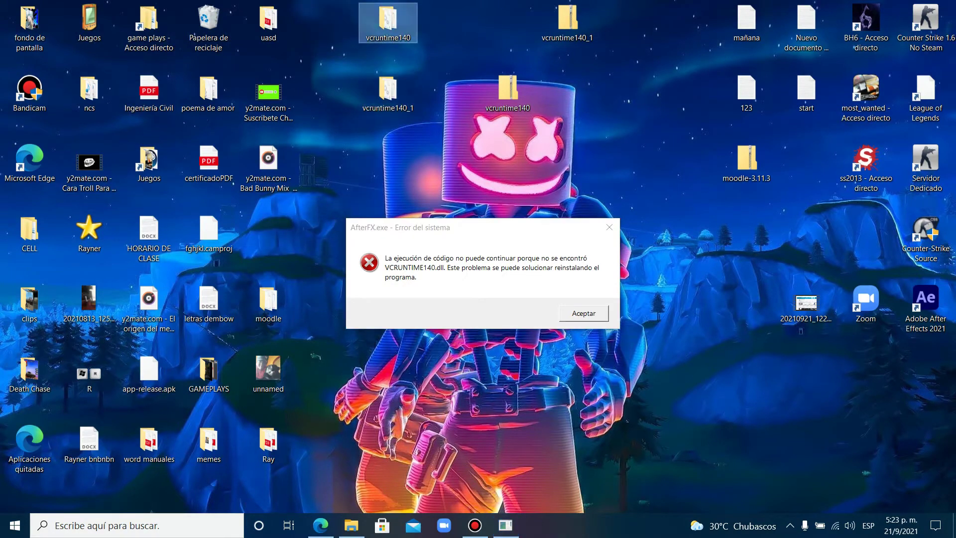
# - Reopen the vcruntime140 desktop folder, copy vcruntime140.dll again and close the folder window
pyautogui.doubleClick(388, 22)
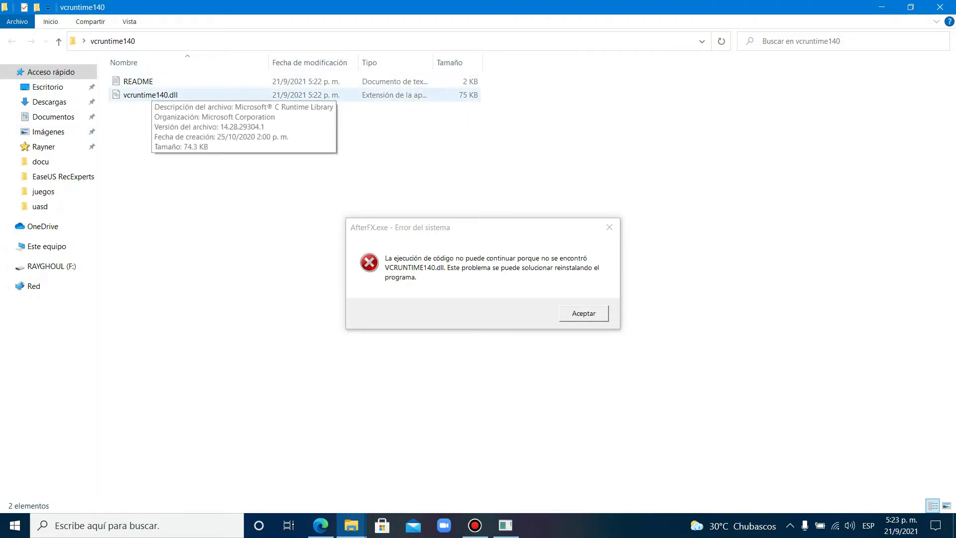
pyautogui.click(199, 95)
pyautogui.rightClick(152, 93)
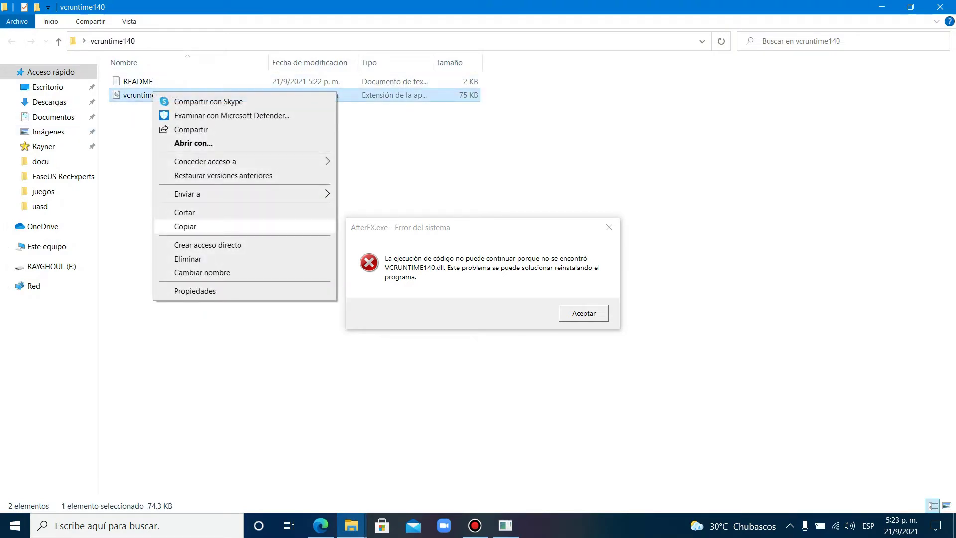
pyautogui.click(186, 225)
pyautogui.click(940, 7)
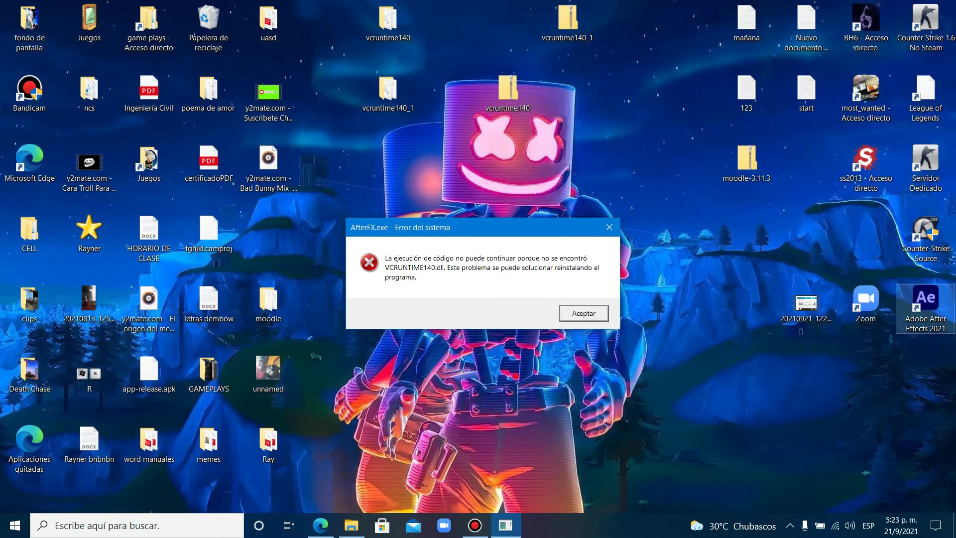
# - Open the file location of the Adobe After Effects 2021 desktop shortcut and maximize the Support Files window
pyautogui.rightClick(925, 302)
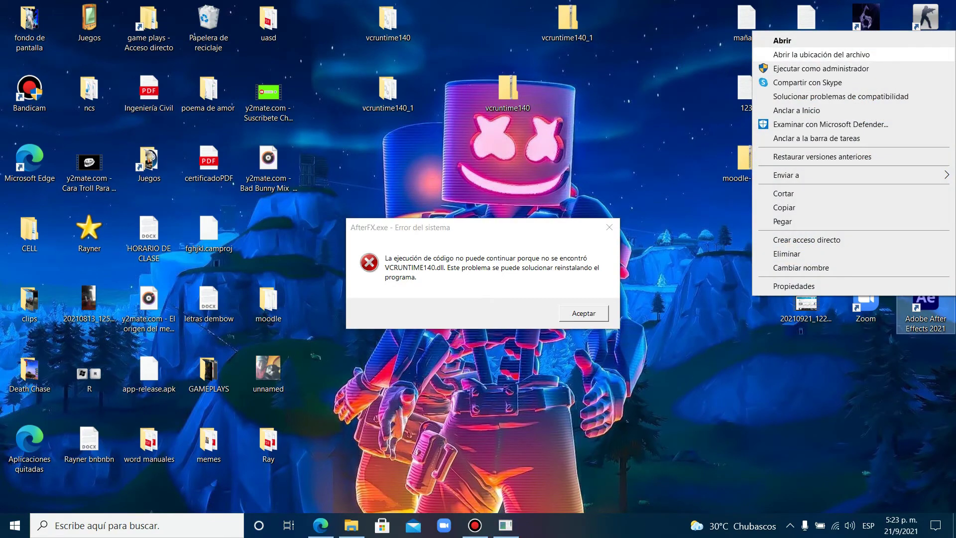
pyautogui.click(821, 54)
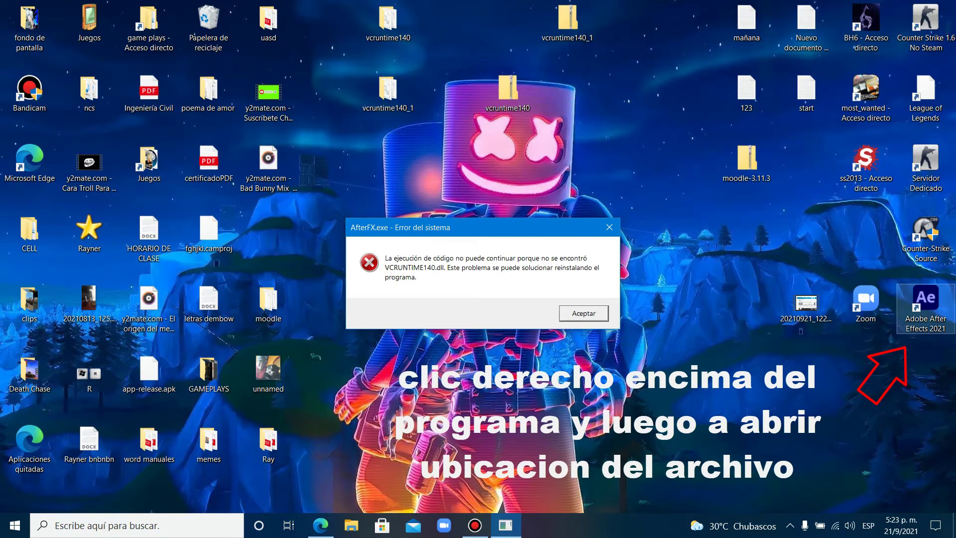
pyautogui.rightClick(925, 301)
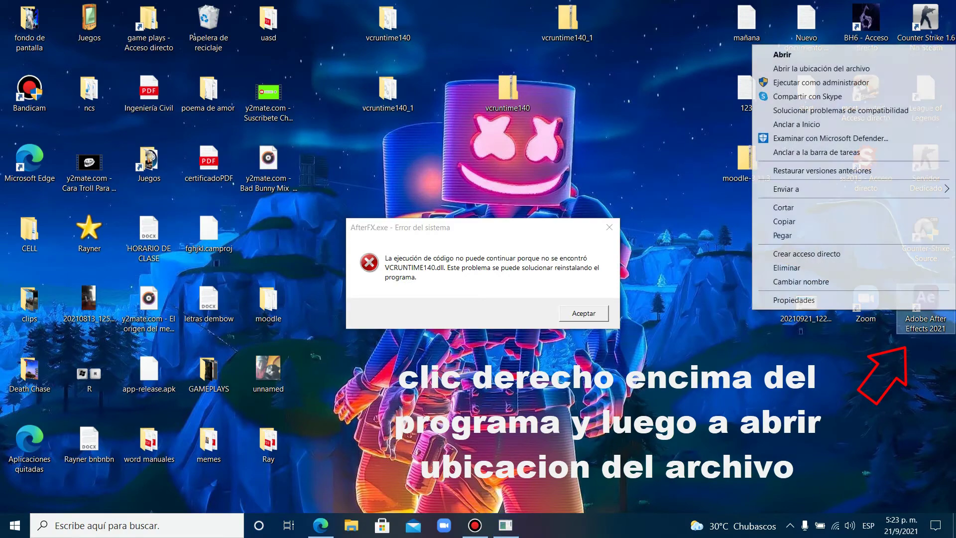
pyautogui.click(820, 69)
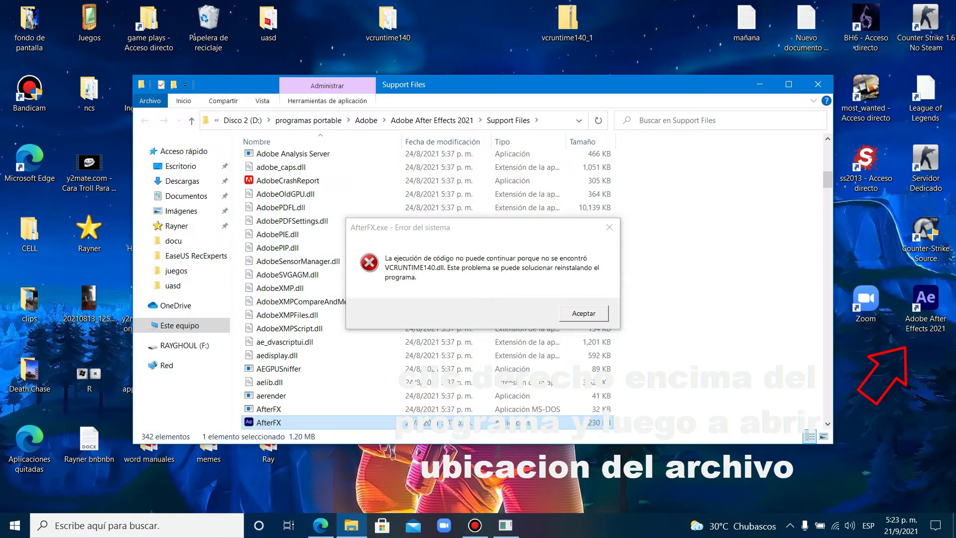
pyautogui.click(788, 84)
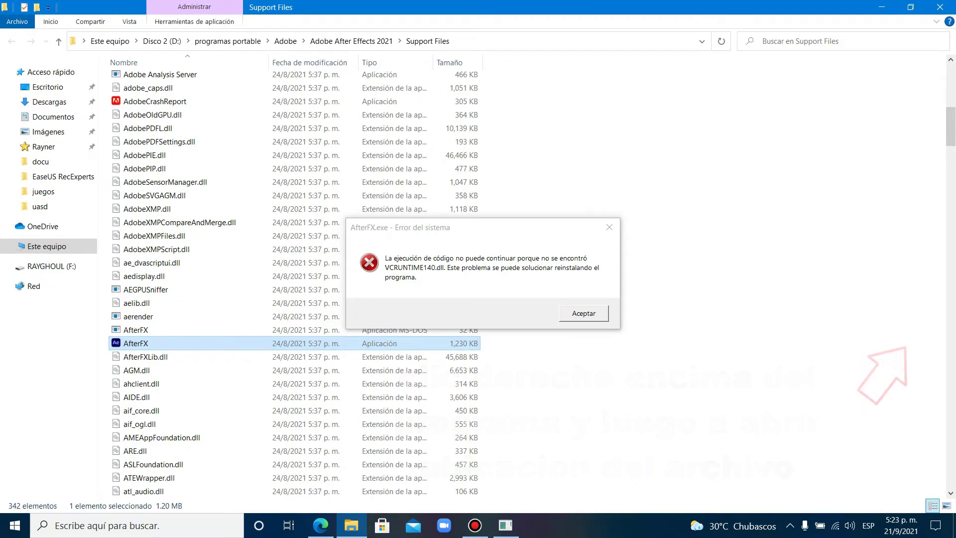
# - Paste the copied vcruntime140.dll into the After Effects Support Files folder and dismiss the VCRUNTIME140.dll error message
pyautogui.rightClick(625, 141)
pyautogui.rightClick(621, 113)
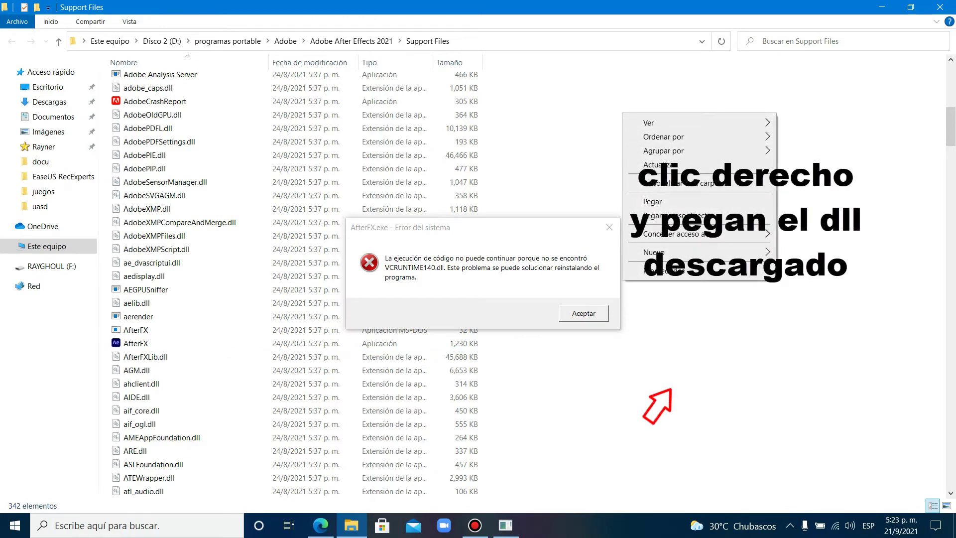
pyautogui.rightClick(157, 142)
pyautogui.rightClick(754, 166)
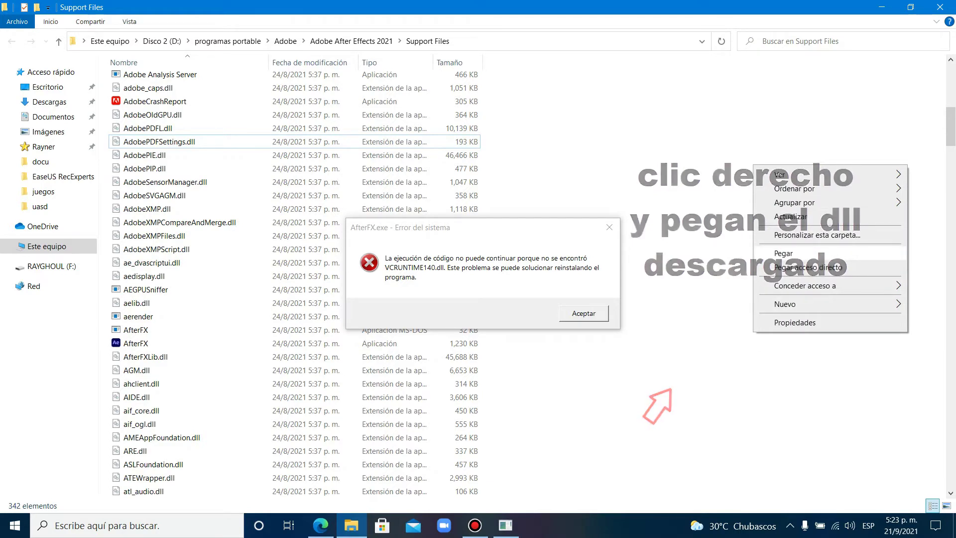
pyautogui.click(783, 252)
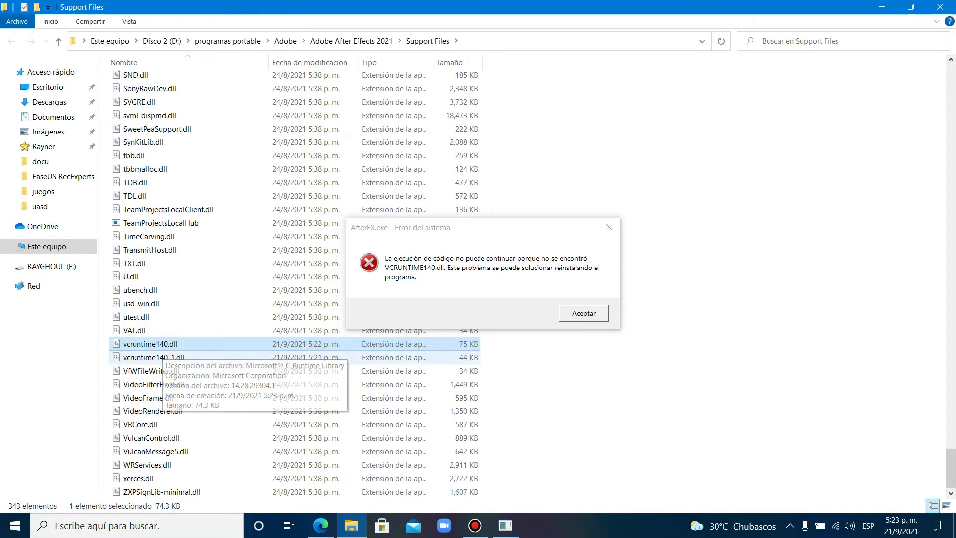
pyautogui.click(584, 314)
pyautogui.press('Return')
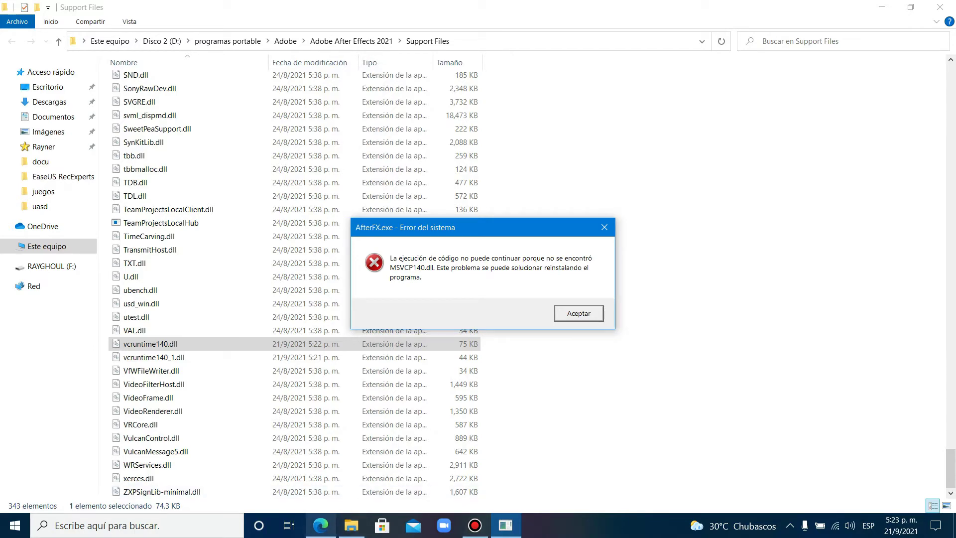
# - Switch to Microsoft Edge, search Bing for "msvcp140.dll download" and open the DLL-files.com result
pyautogui.click(320, 525)
pyautogui.click(253, 9)
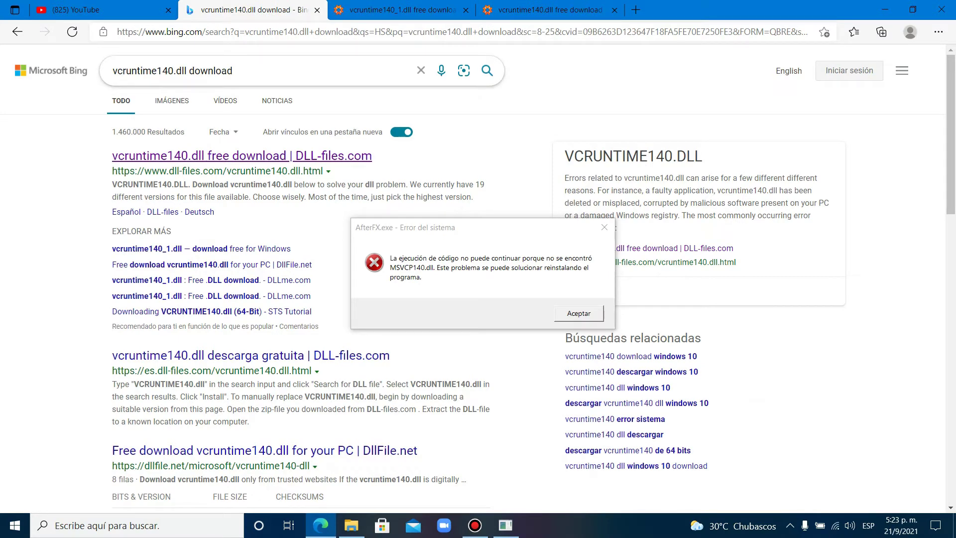
pyautogui.moveTo(175, 70); pyautogui.dragTo(113, 70)
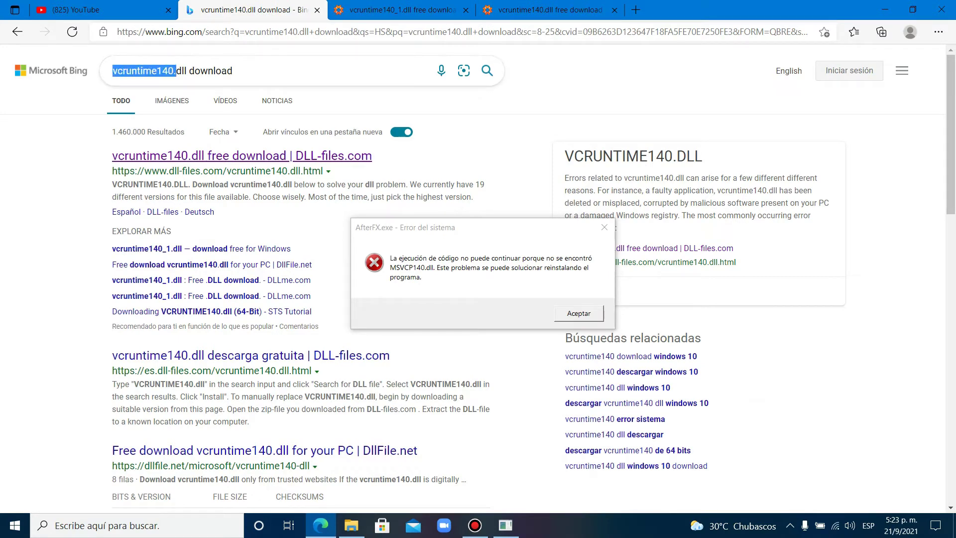
pyautogui.write('msv')
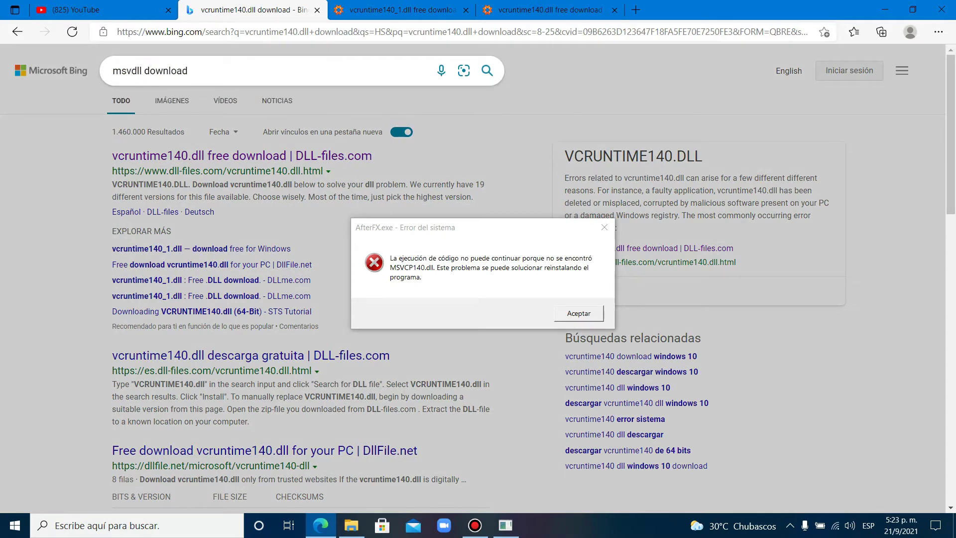
pyautogui.write('cp')
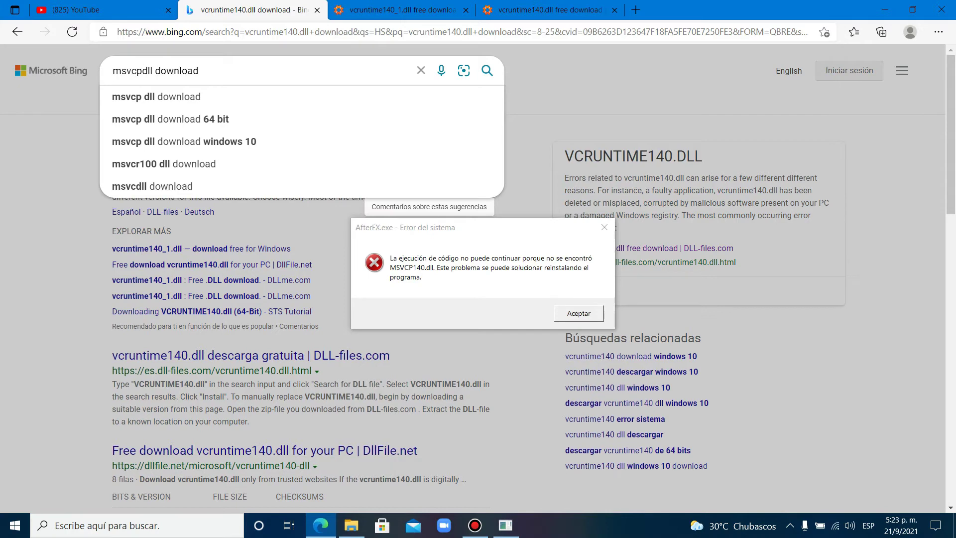
pyautogui.write('140')
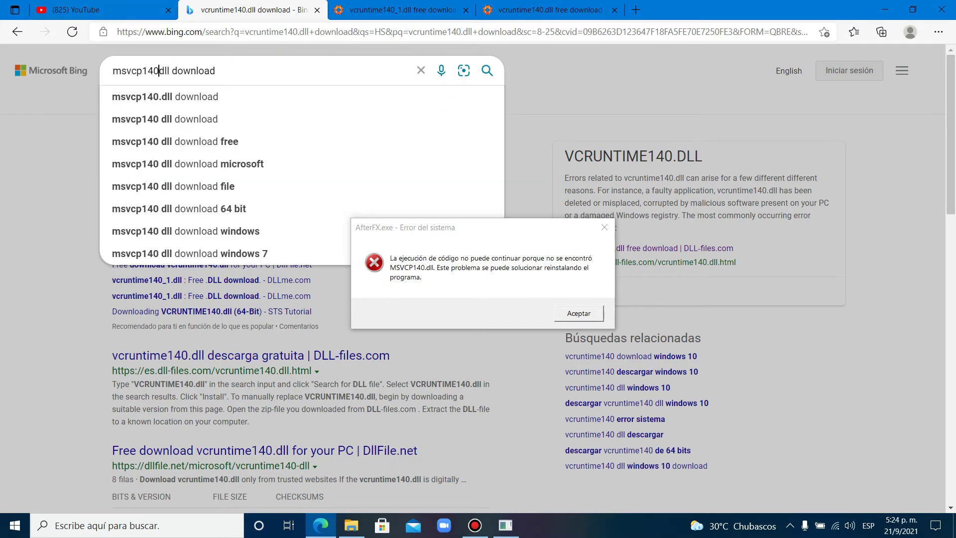
pyautogui.click(165, 96)
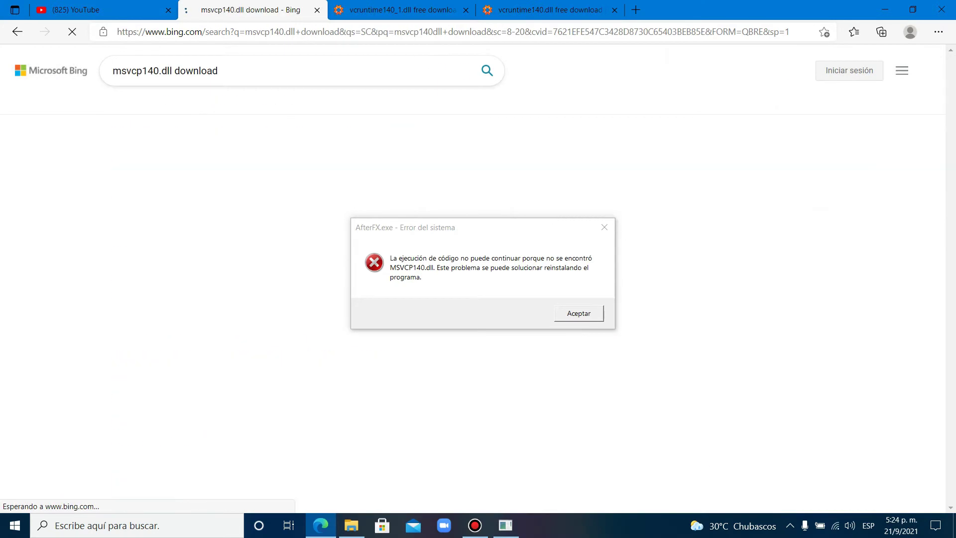
pyautogui.click(232, 155)
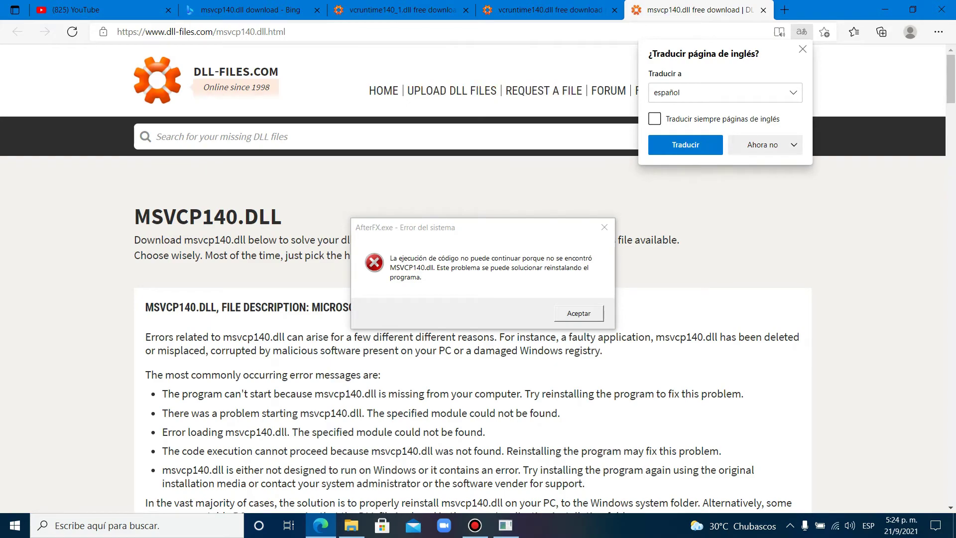
# - Download the 32-bit msvcp140.dll, version 14.26.28720.3, as a zip from the DLL-files.com page
pyautogui.scroll(-3, 473, 278)
pyautogui.scroll(-12, 473, 309)
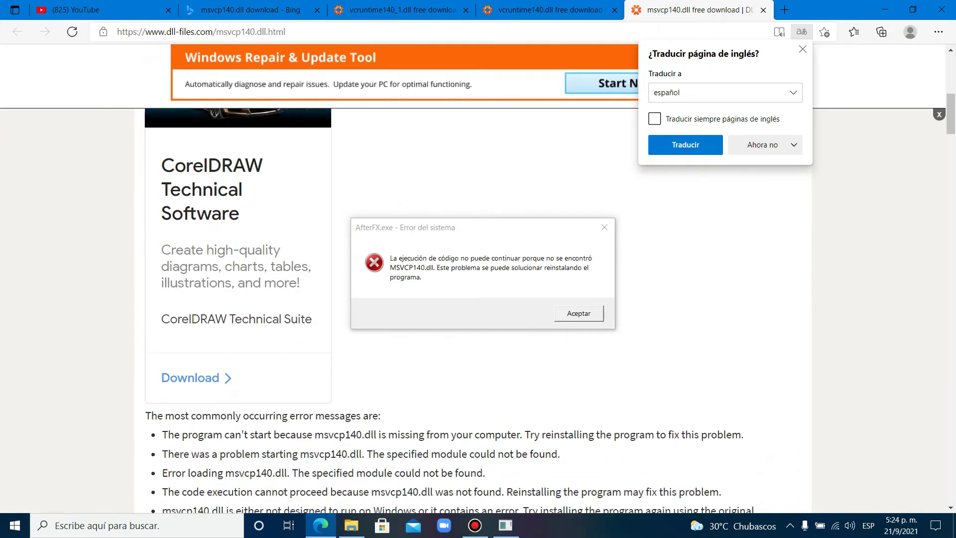
pyautogui.scroll(3, 473, 309)
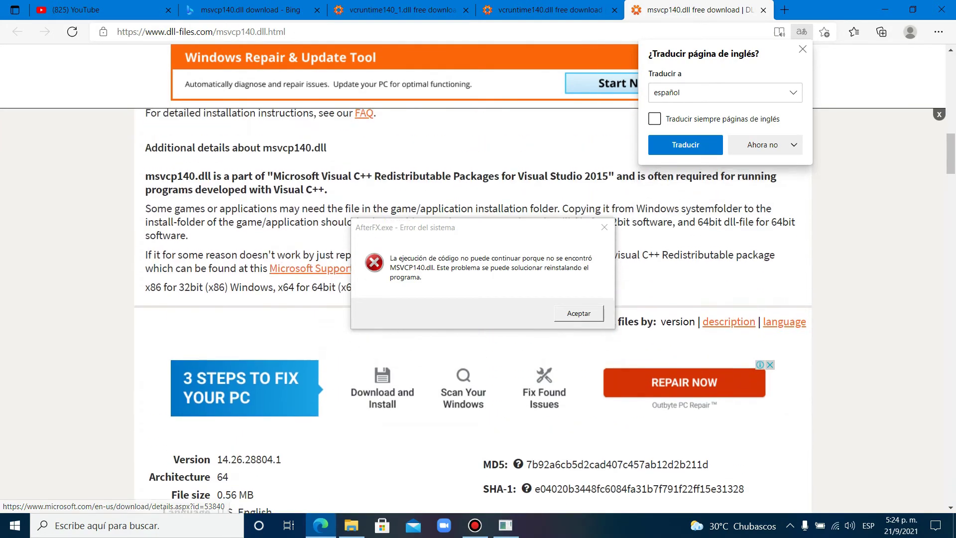
pyautogui.scroll(-8, 473, 308)
pyautogui.scroll(3, 473, 309)
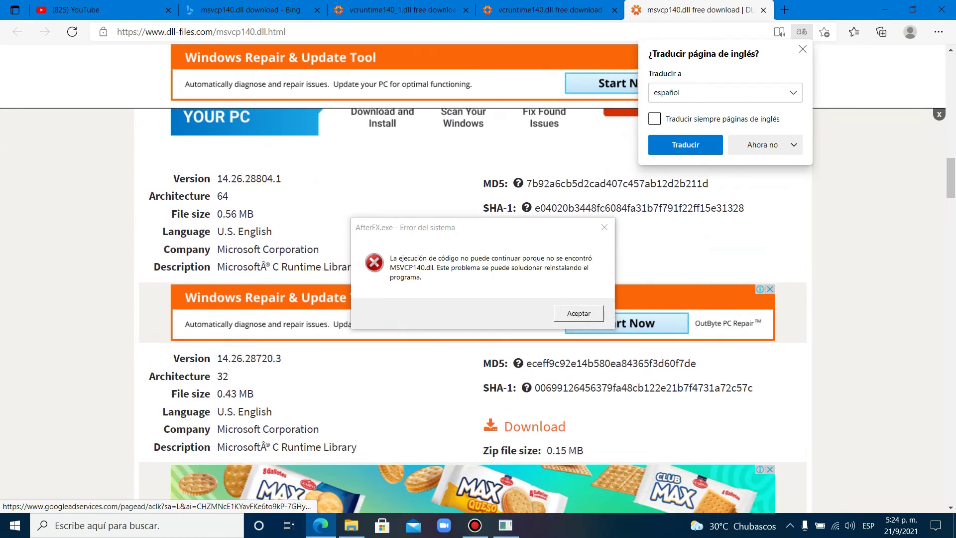
pyautogui.click(534, 426)
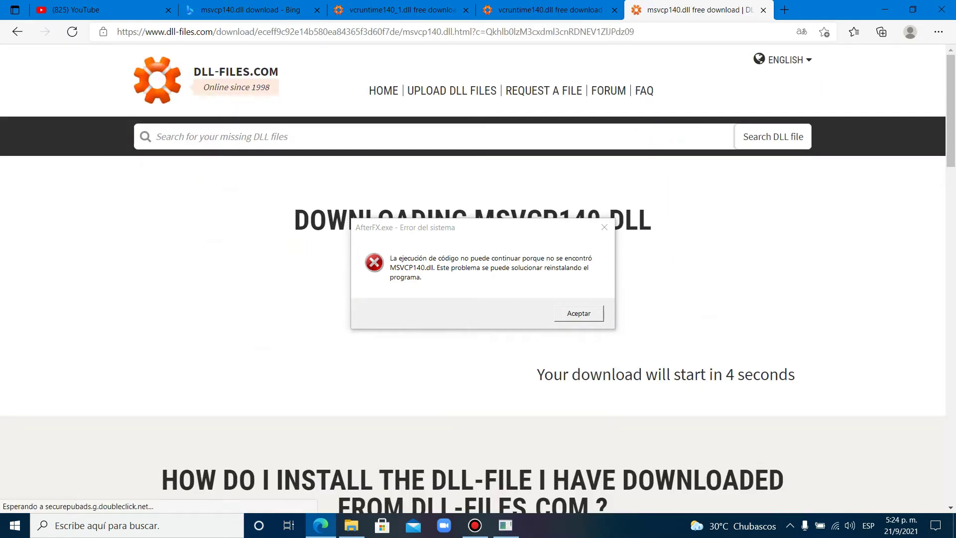
pyautogui.scroll(-6, 654, 88)
pyautogui.scroll(-8, 654, 87)
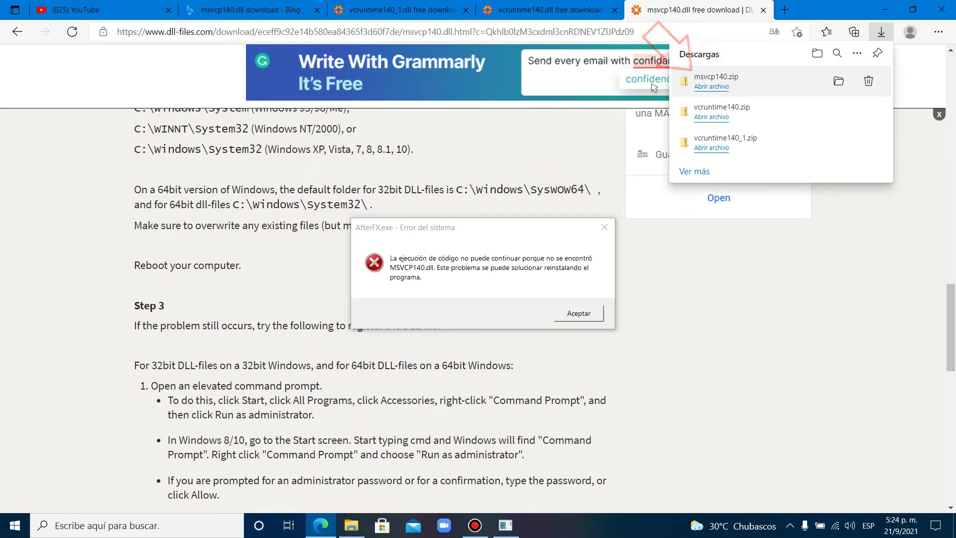
# - Place the downloaded msvcp140.zip on the desktop and extract it into a desktop folder named msvcp140, closing the resulting folder window
pyautogui.moveTo(717, 80); pyautogui.dragTo(371, 162)
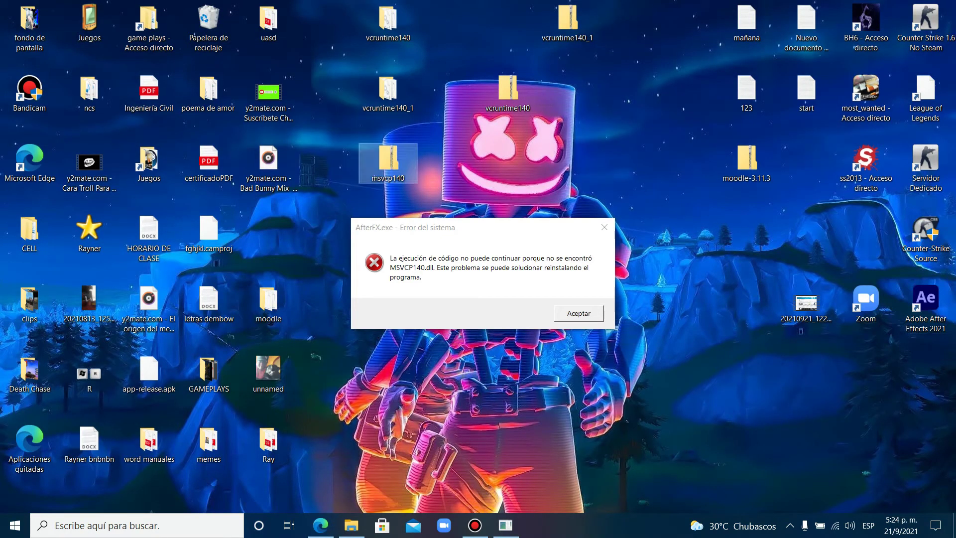
pyautogui.rightClick(381, 146)
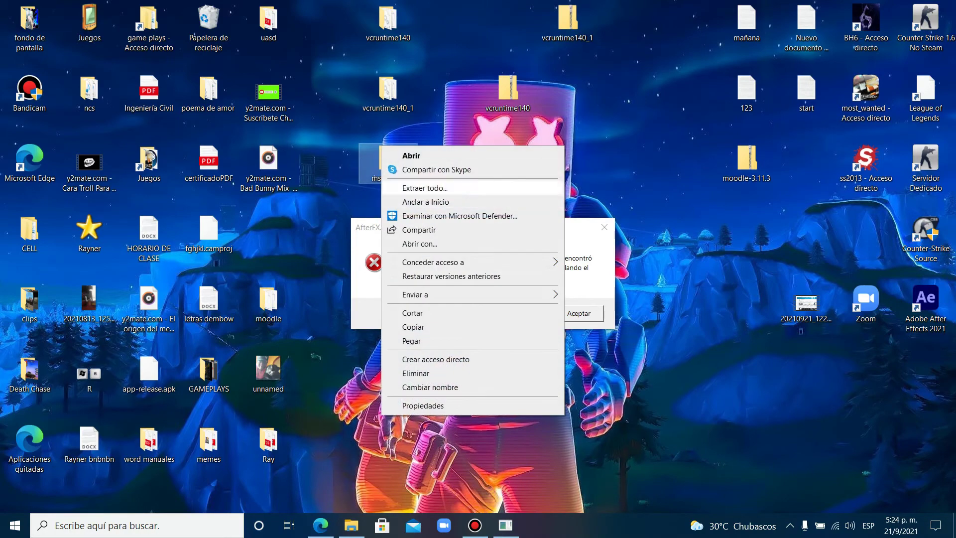
pyautogui.click(425, 187)
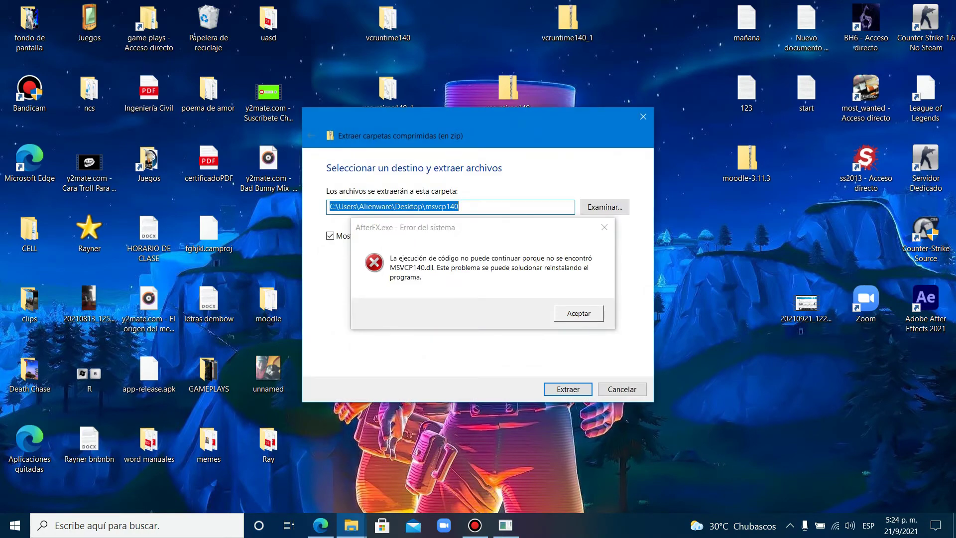
pyautogui.click(568, 389)
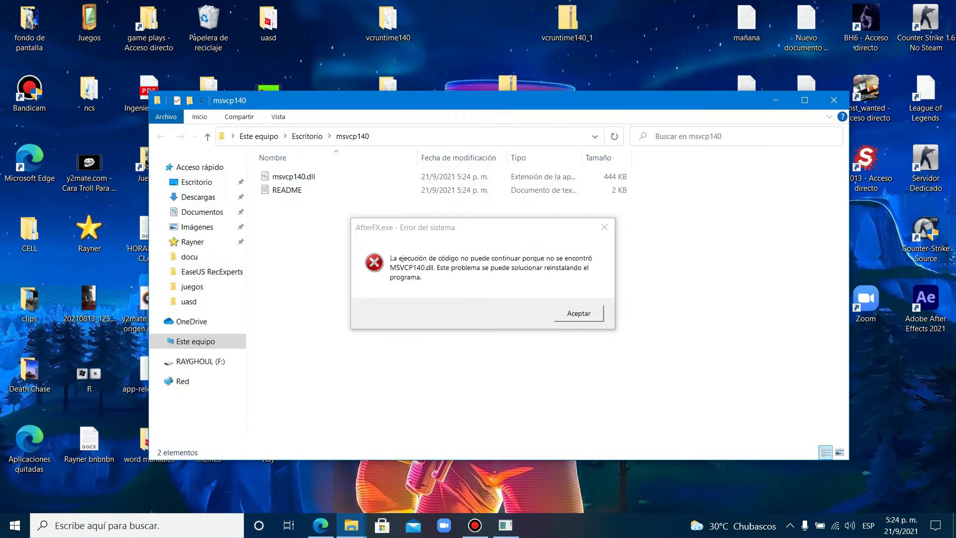
pyautogui.click(293, 177)
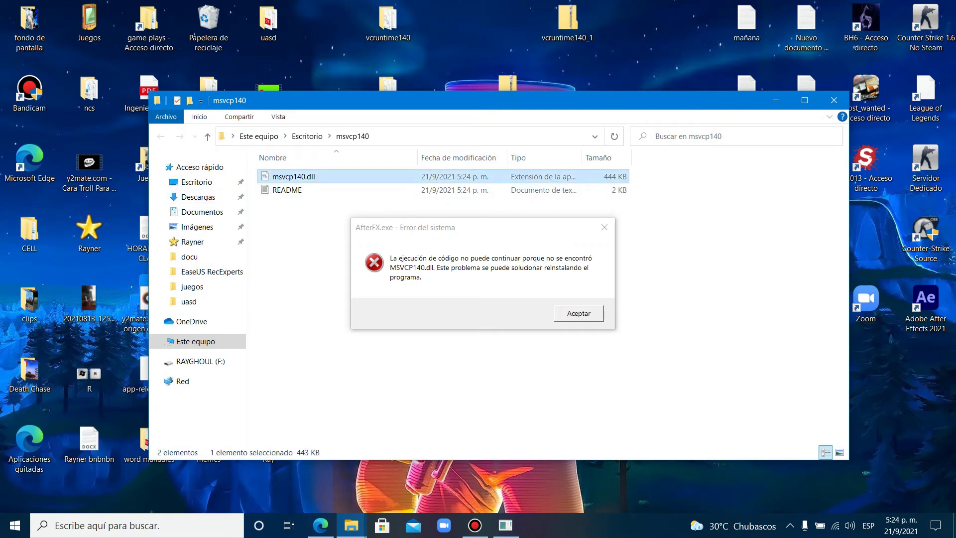
pyautogui.click(829, 103)
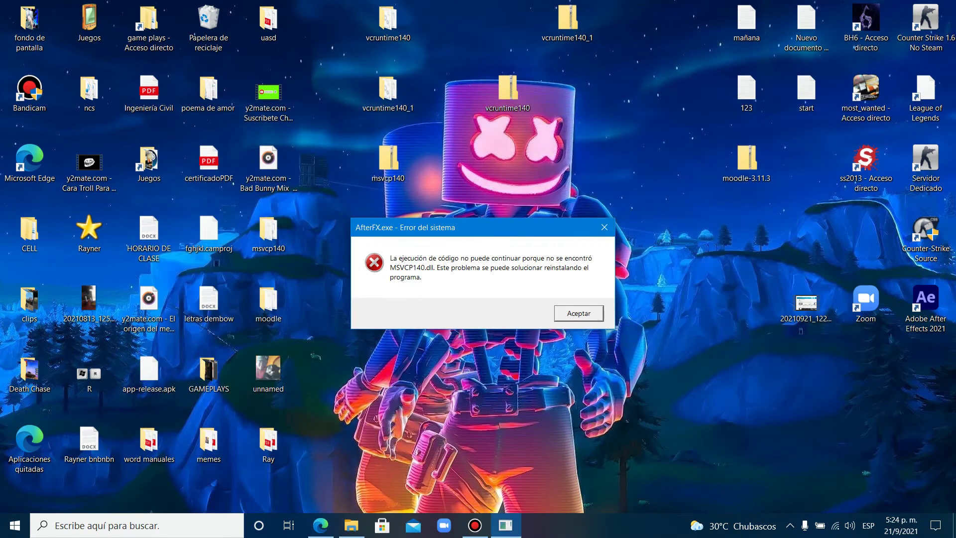
# - Move the MSVCP140.dll error message aside, then copy msvcp140.dll from the extracted desktop folder and close that folder
pyautogui.moveTo(507, 227); pyautogui.dragTo(682, 342)
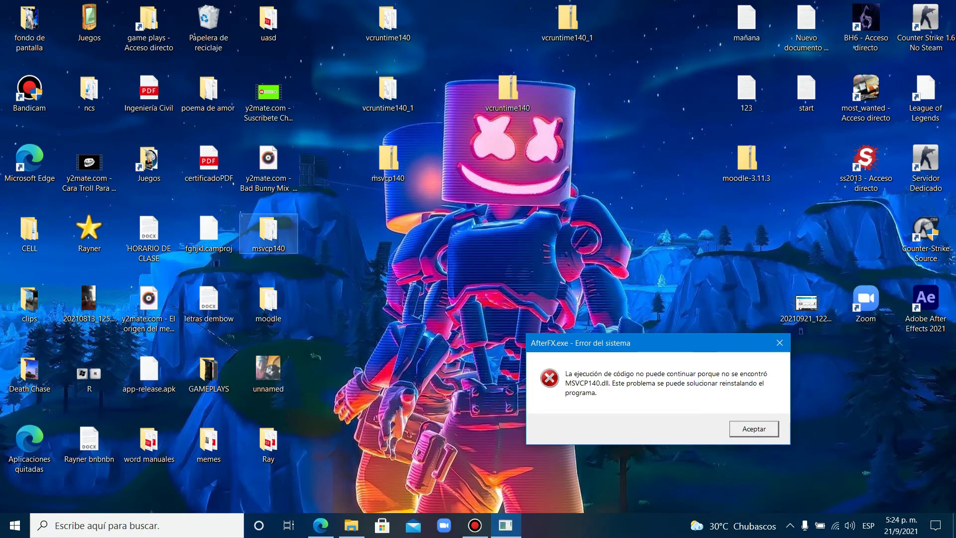
pyautogui.doubleClick(268, 234)
pyautogui.click(309, 192)
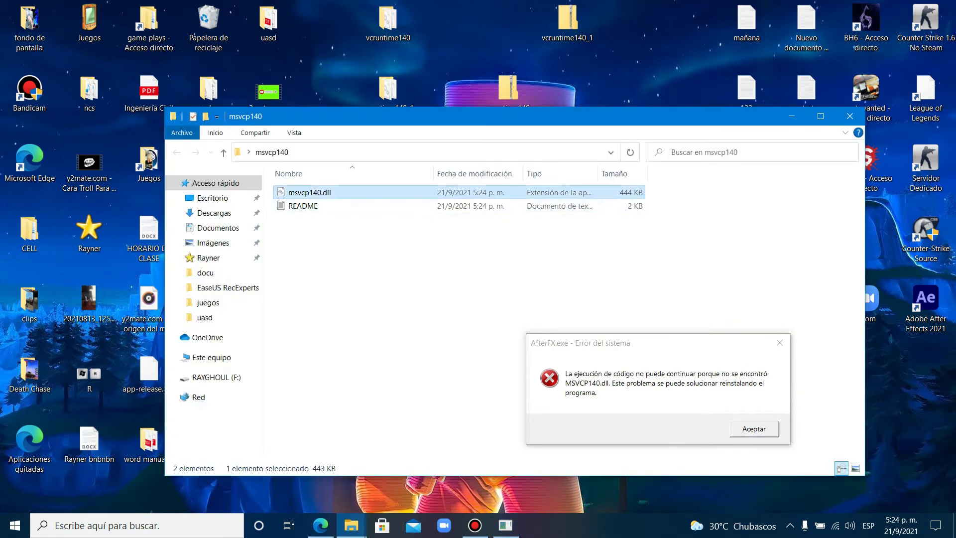
pyautogui.rightClick(319, 192)
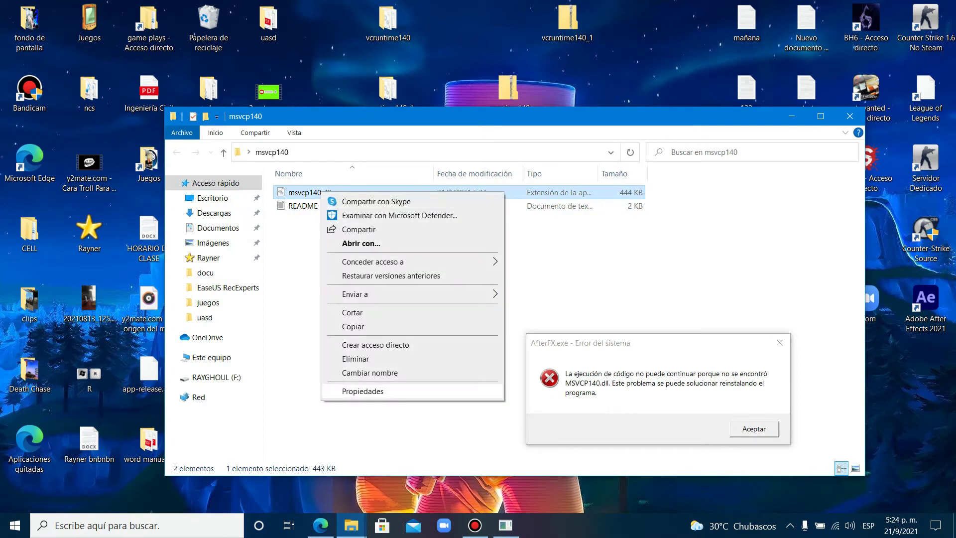
pyautogui.click(351, 326)
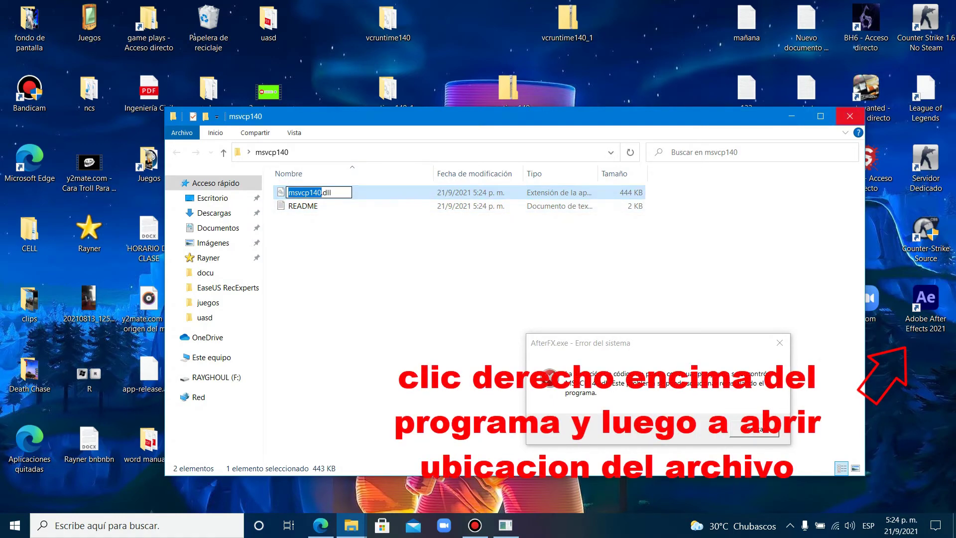
pyautogui.click(850, 116)
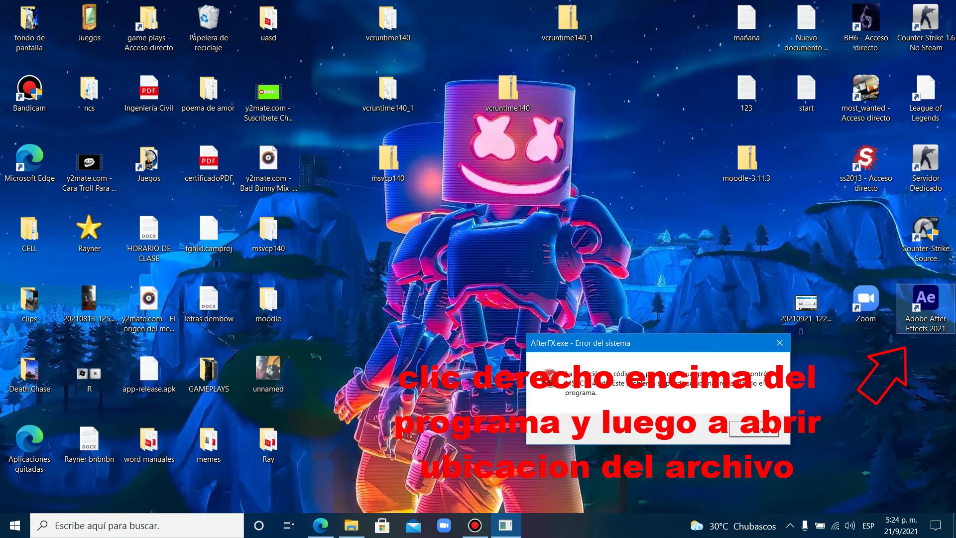
# - Open the file location of the Adobe After Effects 2021 desktop shortcut and leave no file selected in Support Files
pyautogui.rightClick(925, 306)
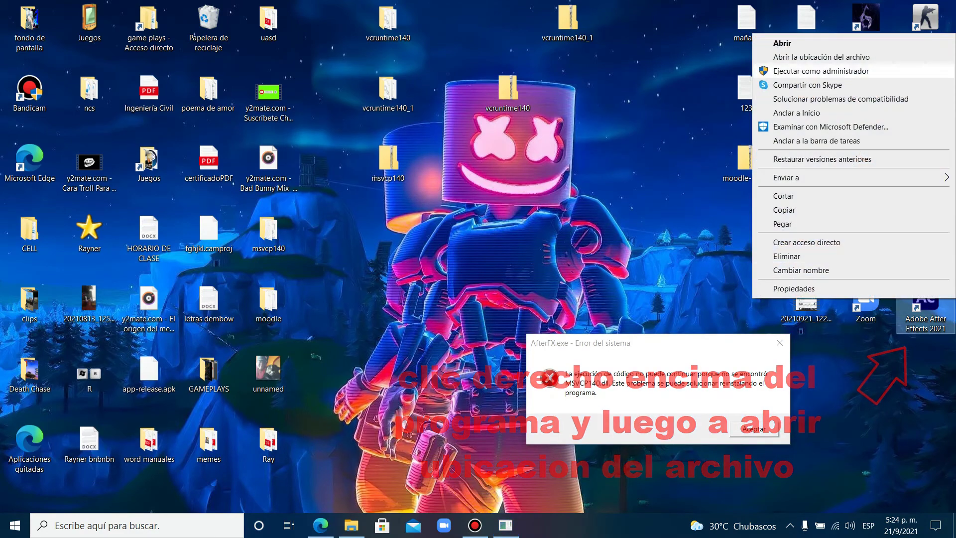
pyautogui.click(821, 57)
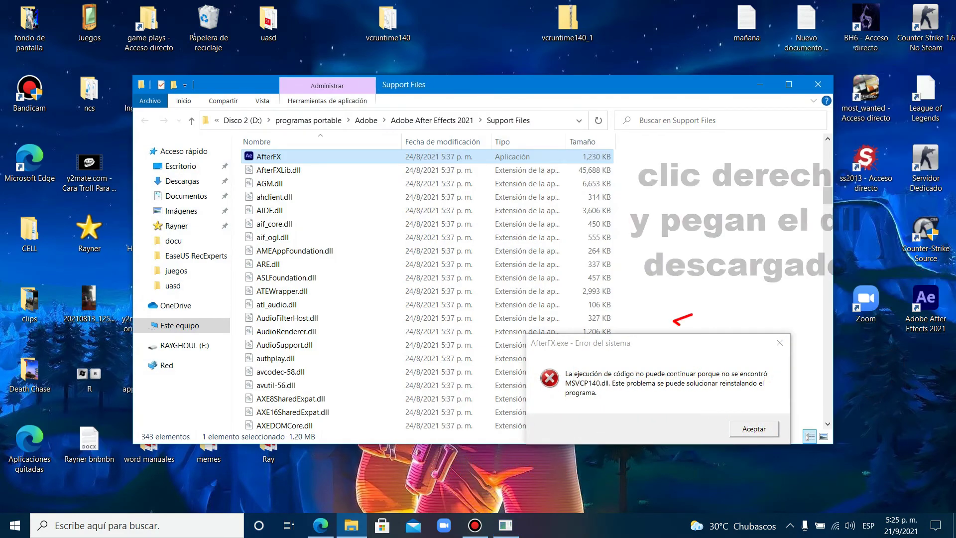
pyautogui.click(689, 199)
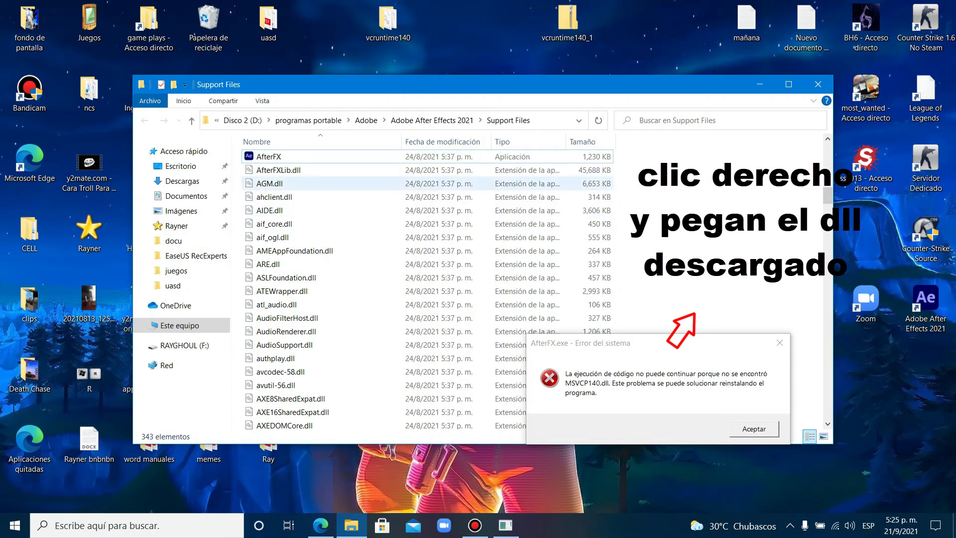
pyautogui.click(323, 183)
pyautogui.click(323, 264)
pyautogui.click(324, 197)
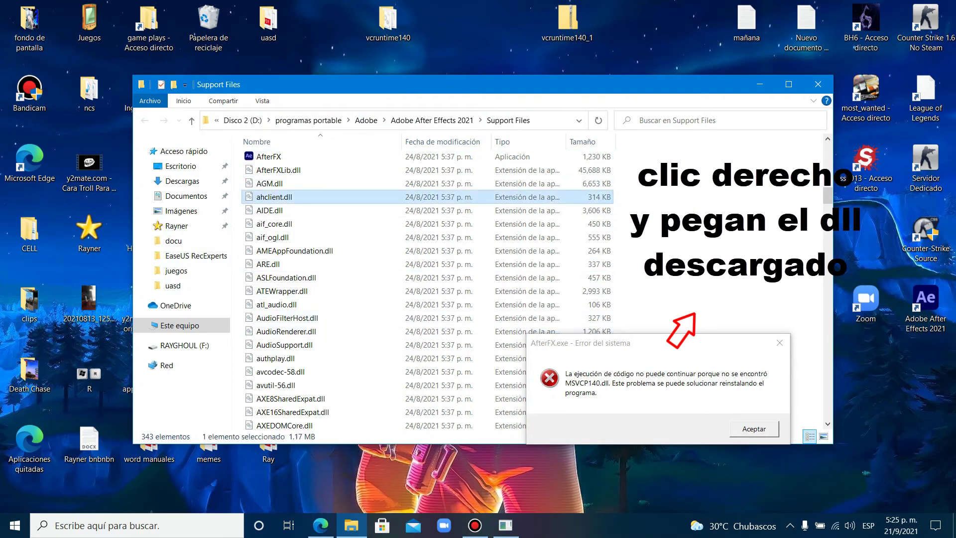
pyautogui.click(689, 199)
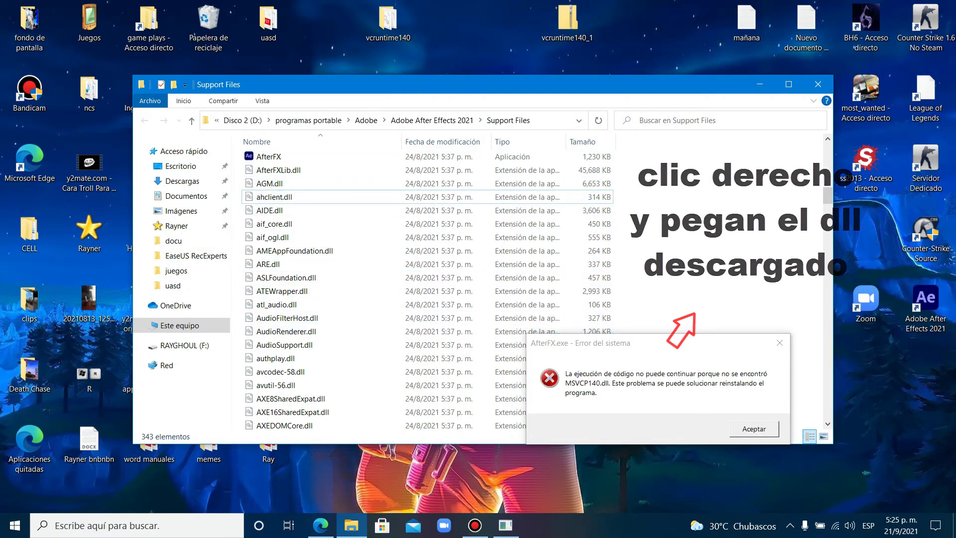
# - Paste the copied msvcp140.dll into the After Effects Support Files folder and dismiss the MSVCP140.dll error messages
pyautogui.rightClick(705, 212)
pyautogui.click(734, 300)
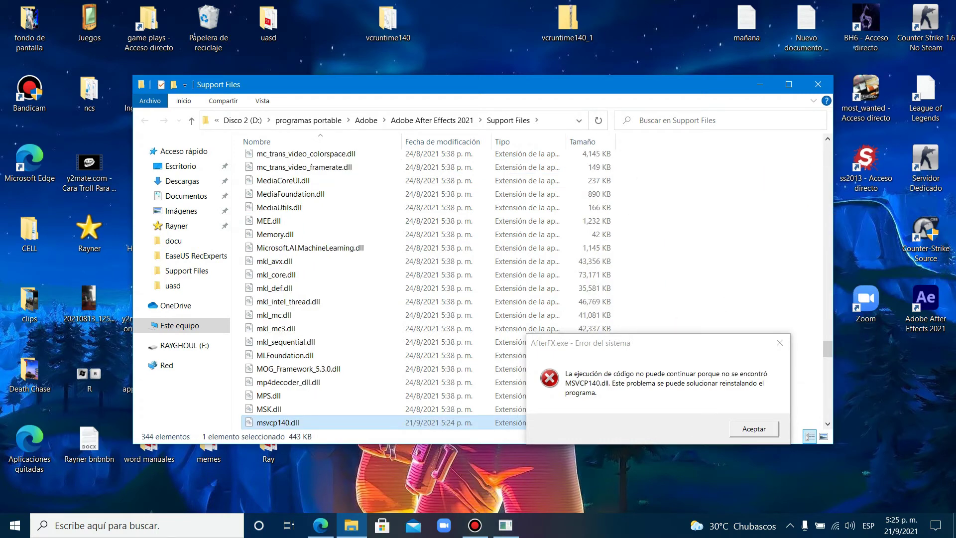
pyautogui.click(753, 428)
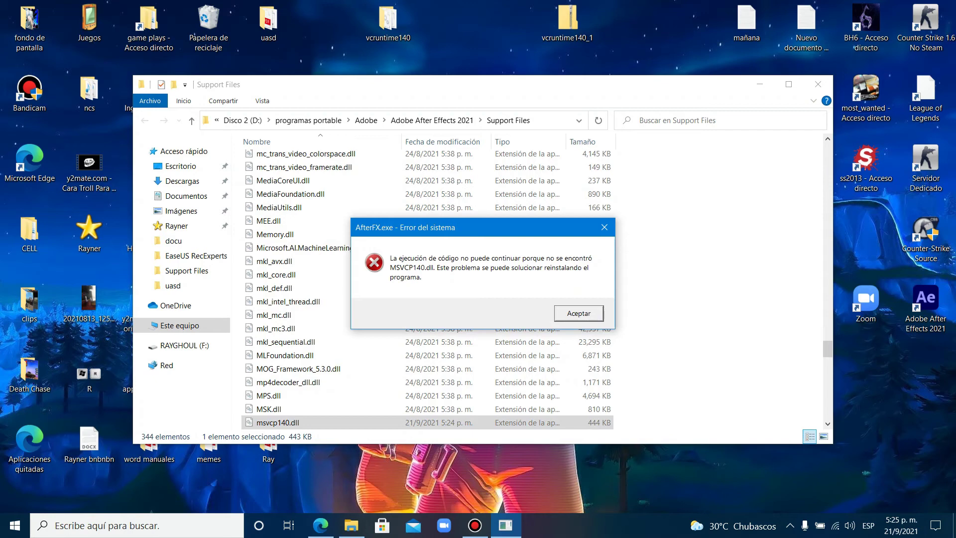
pyautogui.click(577, 314)
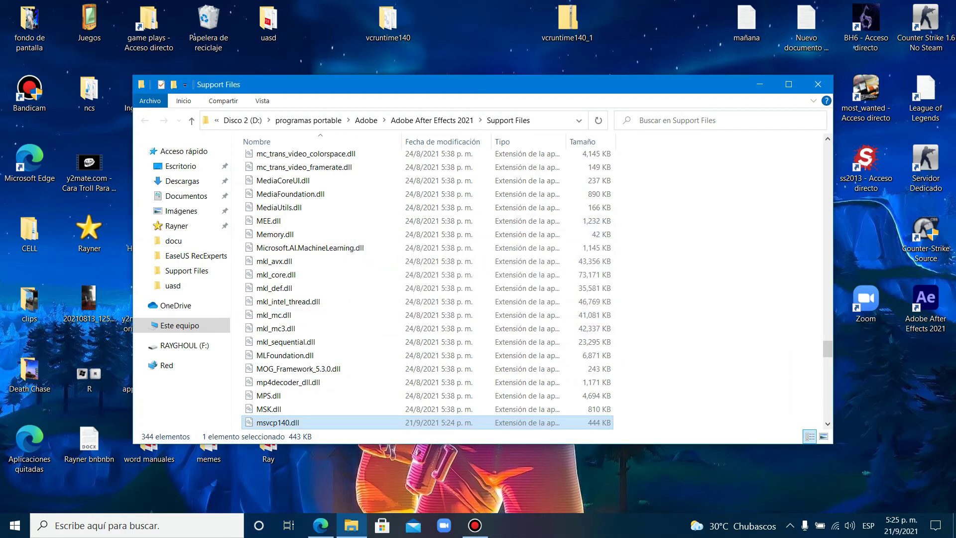
# - Close the Support Files window and launch Adobe After Effects 2021 from its desktop shortcut
pyautogui.click(711, 239)
pyautogui.click(817, 84)
pyautogui.doubleClick(925, 308)
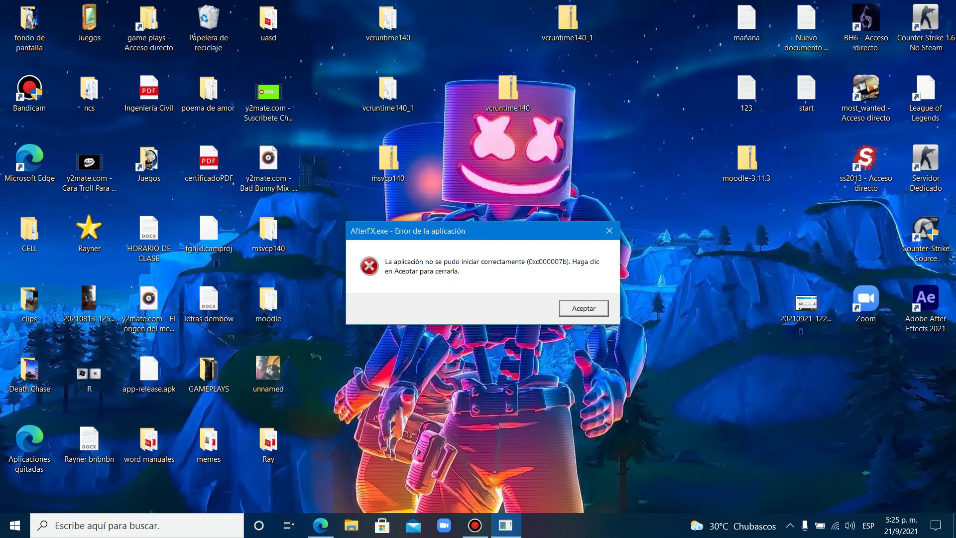
pyautogui.click(475, 525)
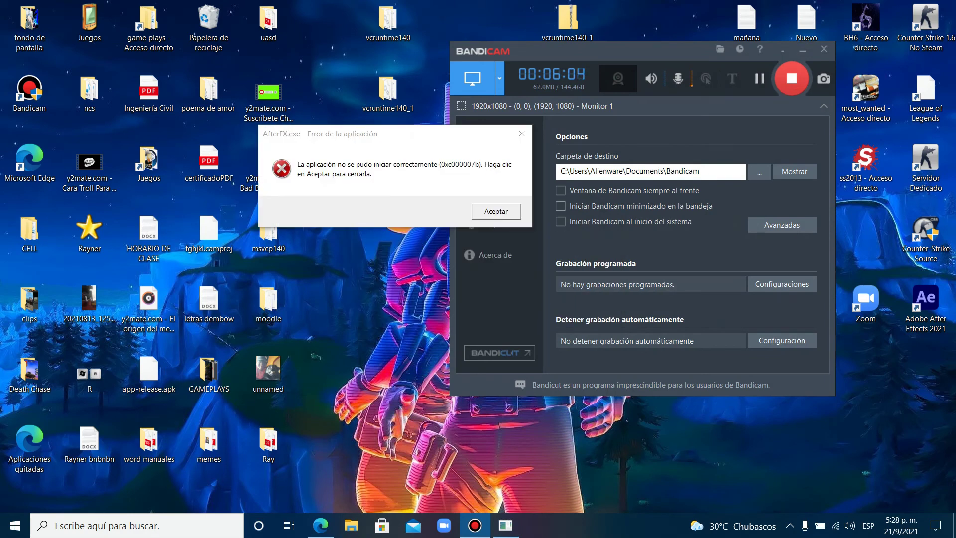
pyautogui.hotkey('alt', 'Tab')
pyautogui.moveTo(381, 136); pyautogui.dragTo(401, 138)
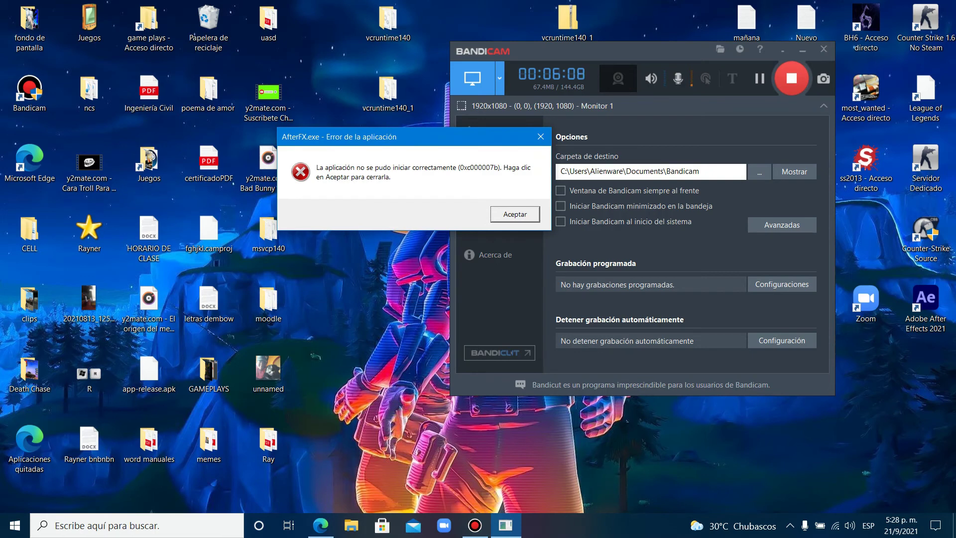